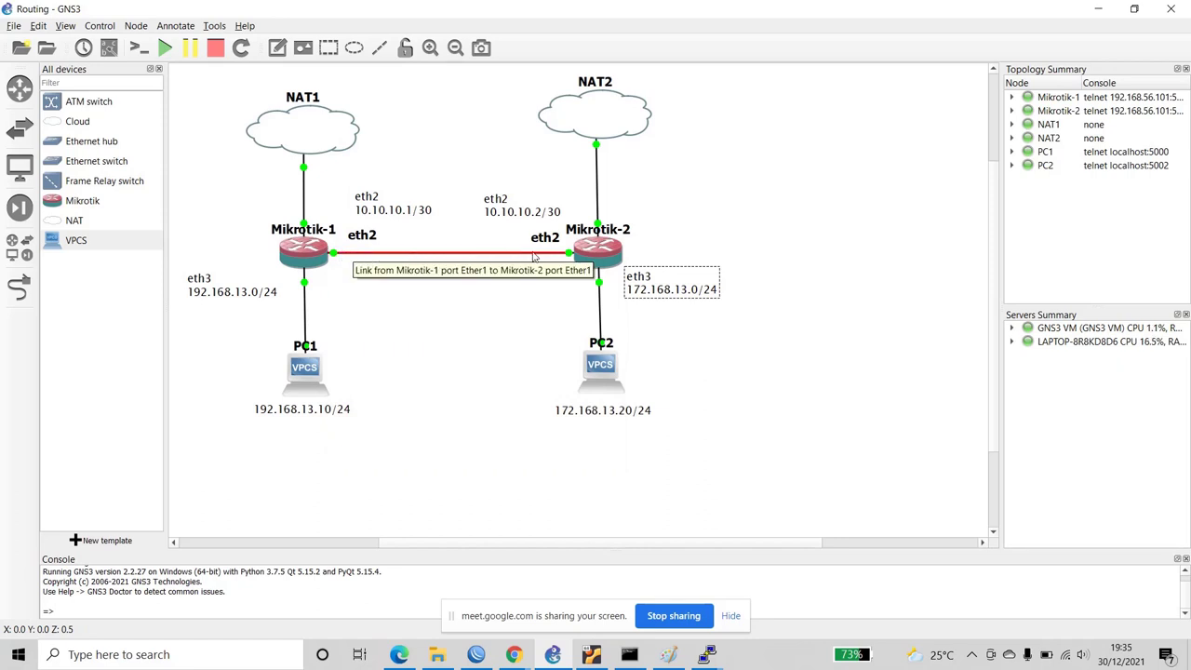
- Switch to the MikroTik-1 WinBox session and set the gateway of the new 172.168.13.0/24 route to 10.10.10.2
mouse_move(584, 258)
mouse_move(599, 367)
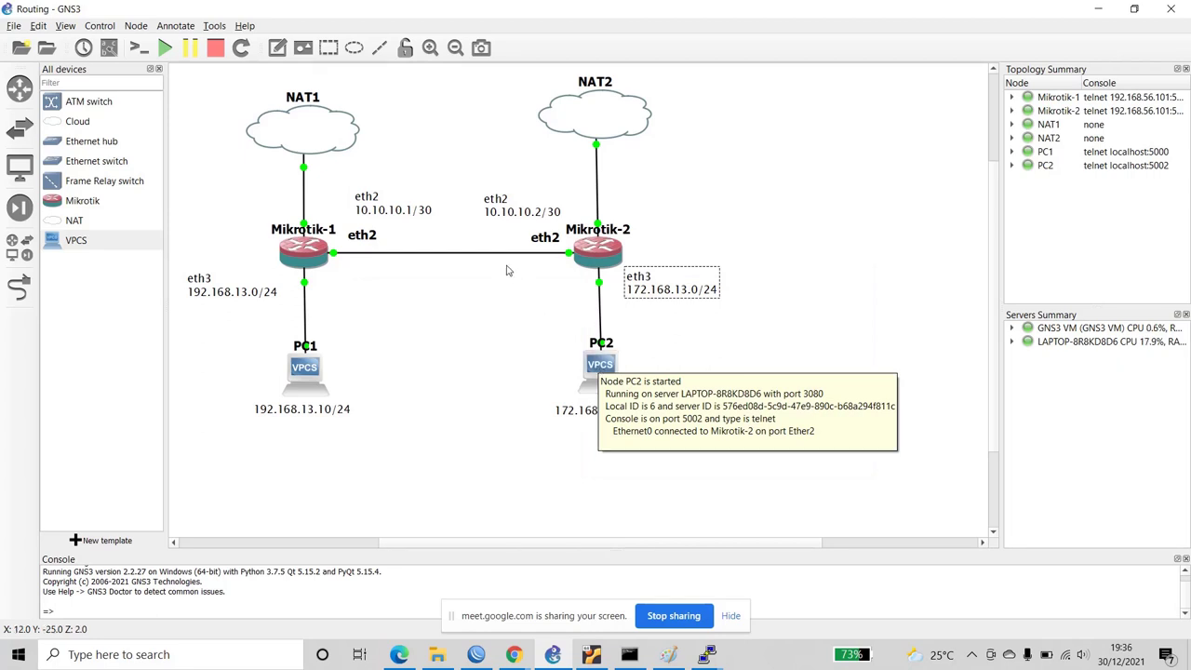
mouse_move(319, 252)
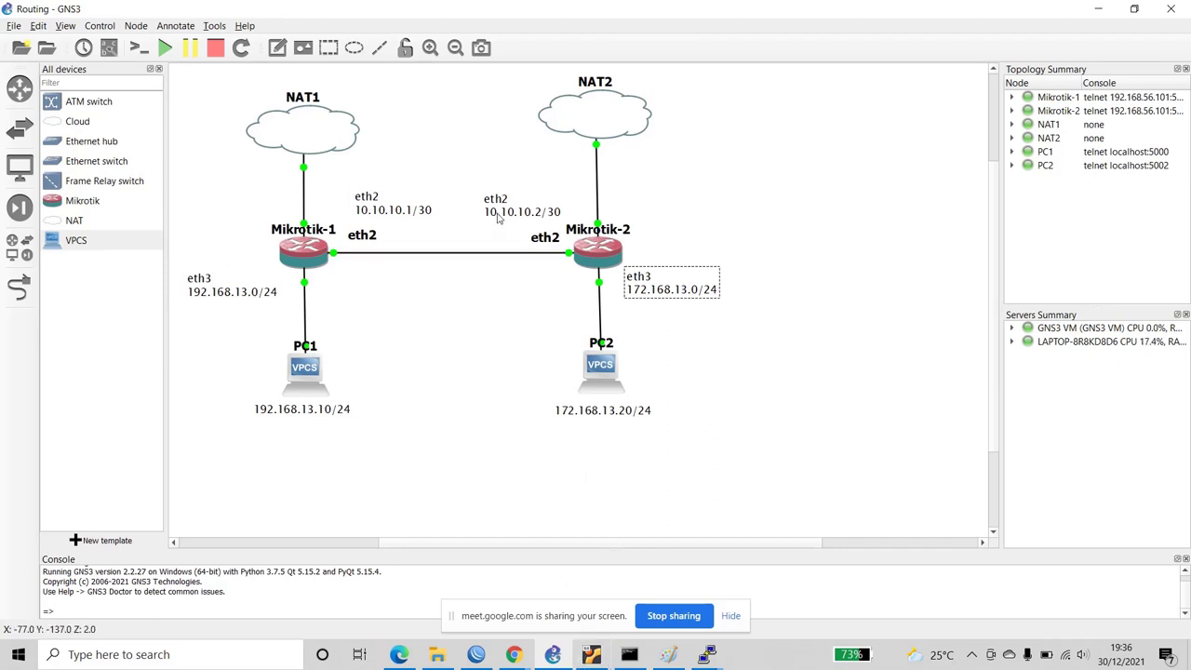
click(476, 654)
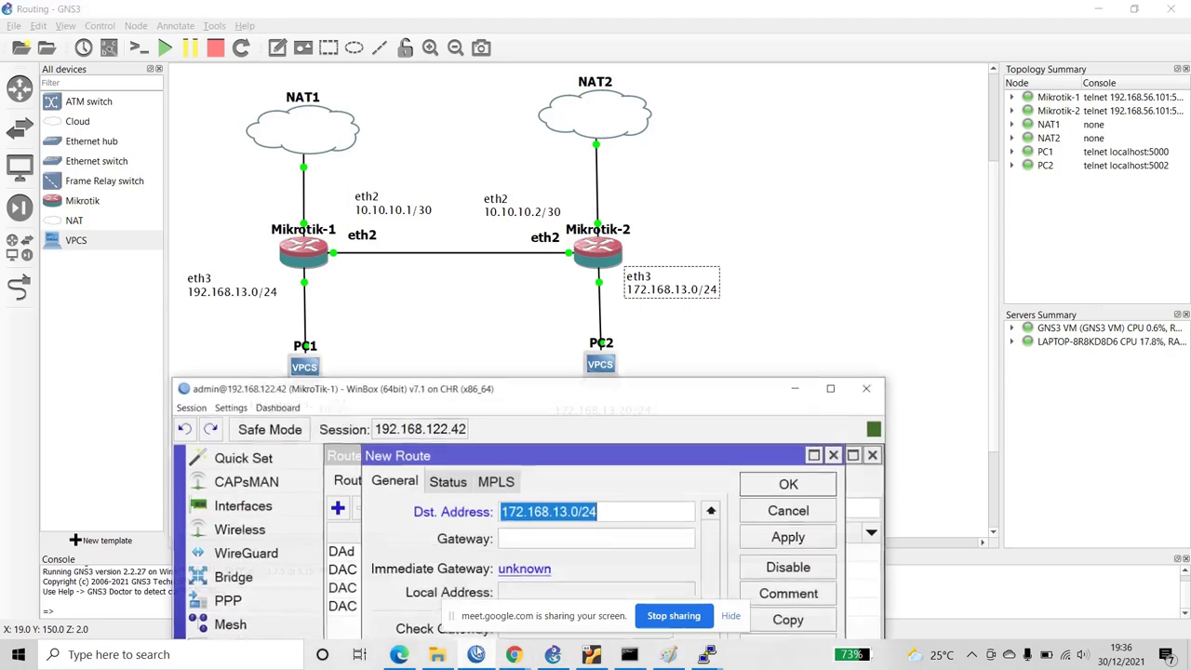
drag(521, 389, 519, 132)
click(551, 287)
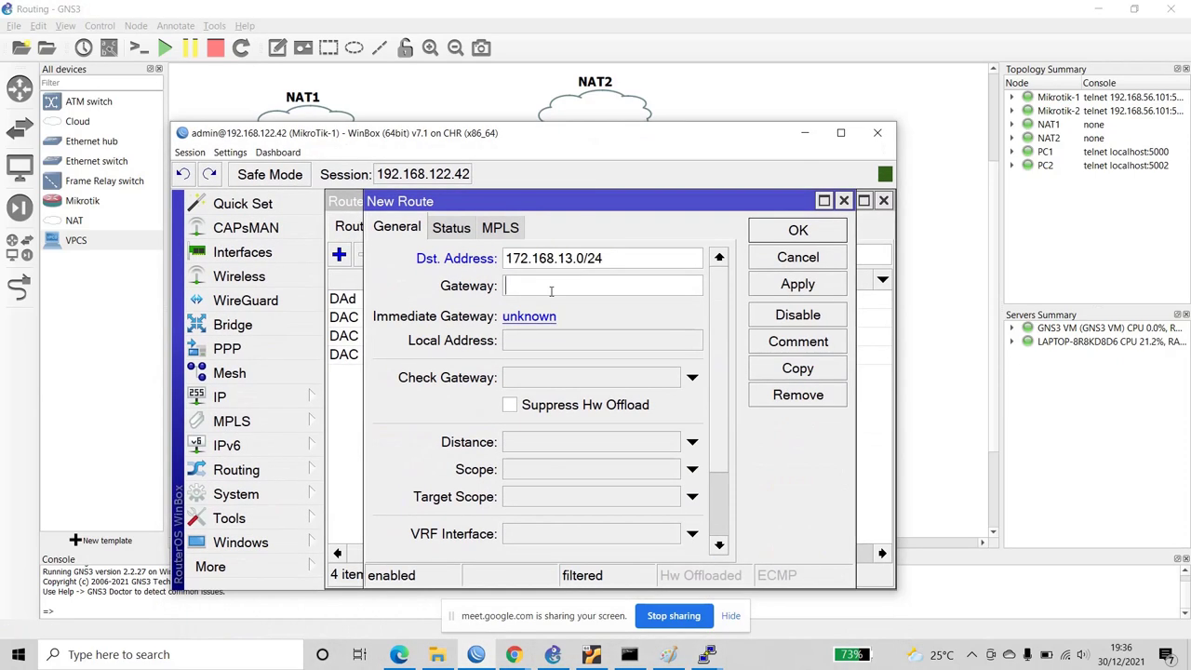
text(10.10.10.2)
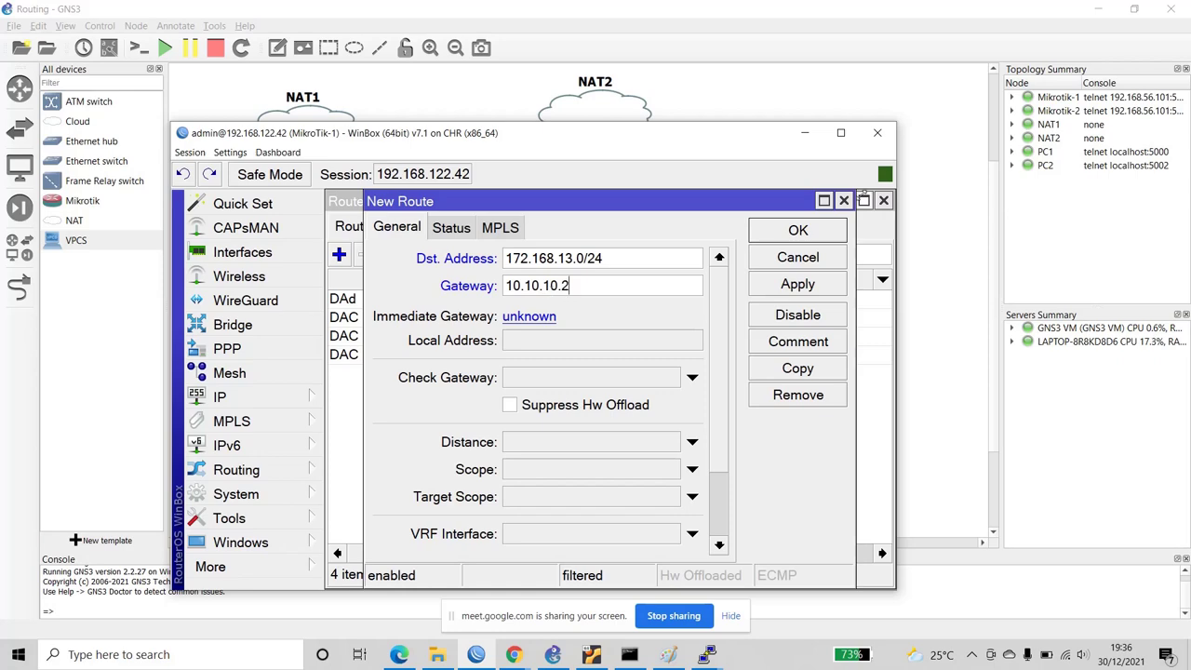
- Maximize the session window, close the route list behind the new route form, enlarge the form, and apply the route
click(840, 132)
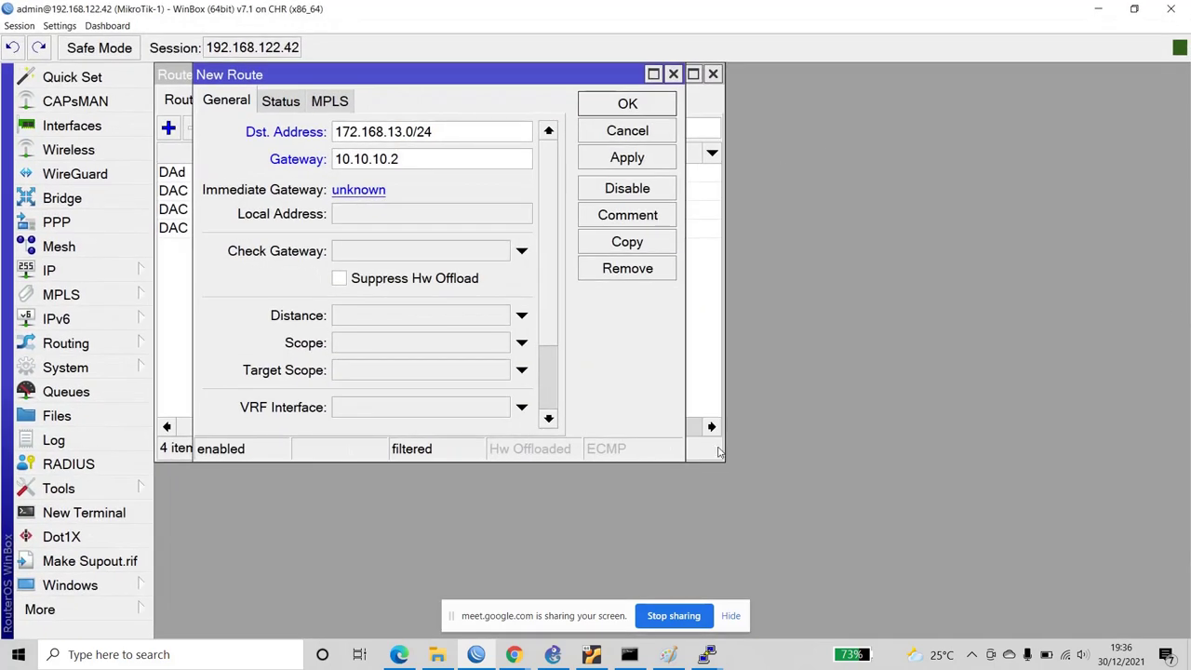
key(Return)
click(714, 73)
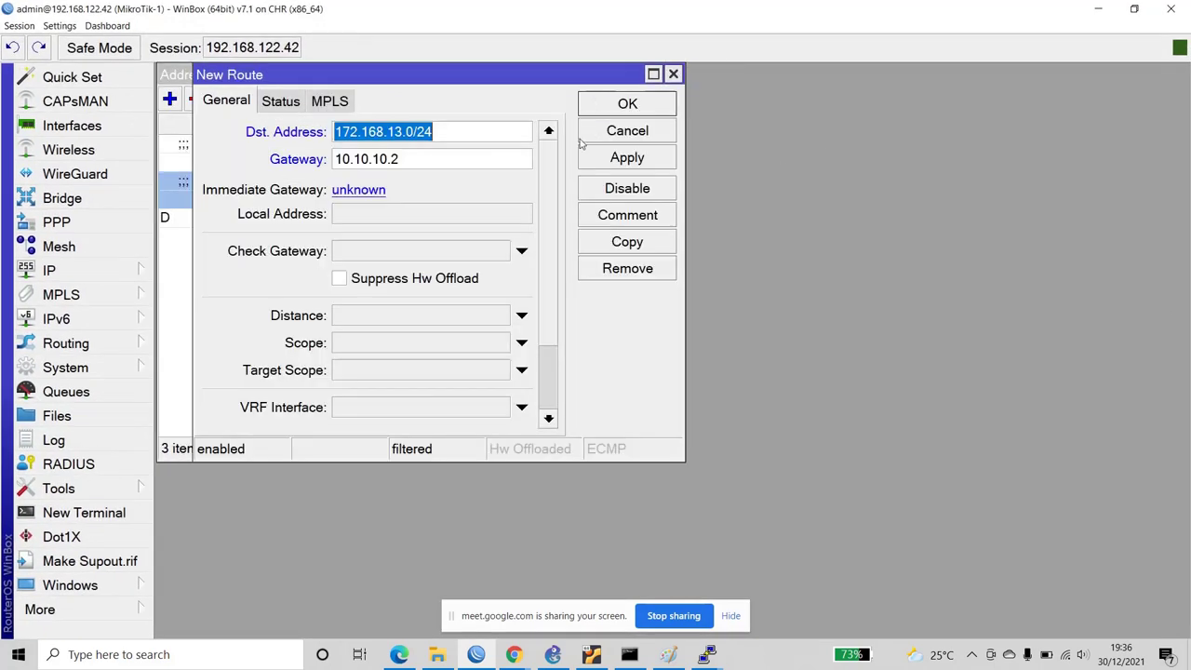
drag(678, 458, 861, 521)
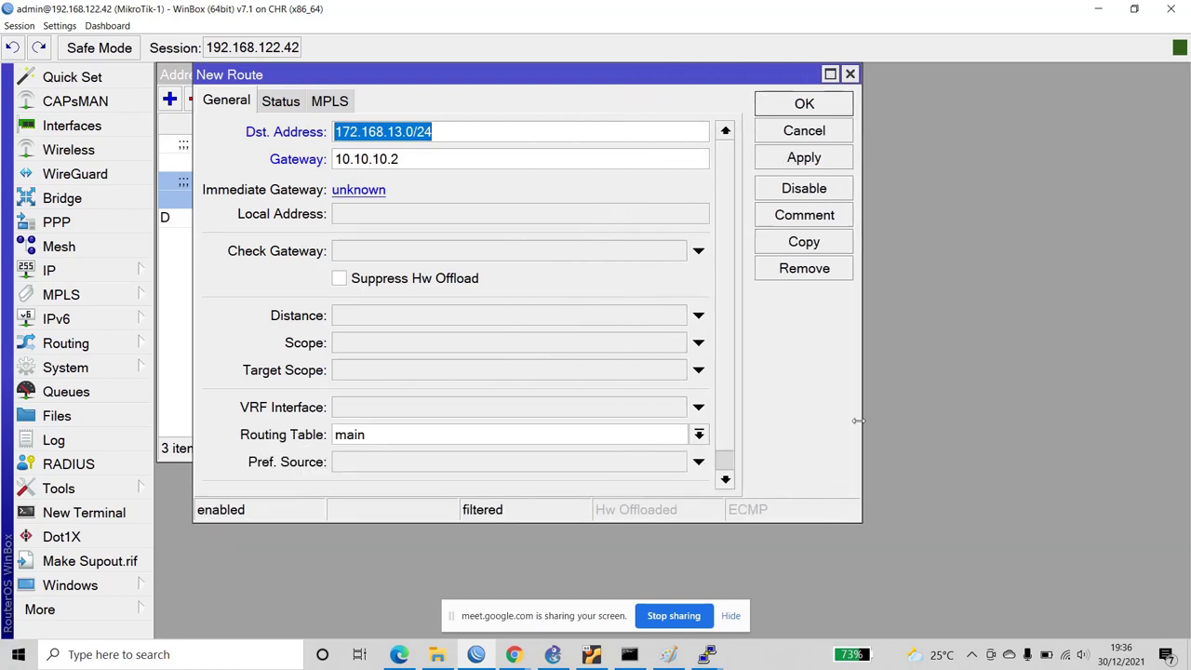
click(804, 158)
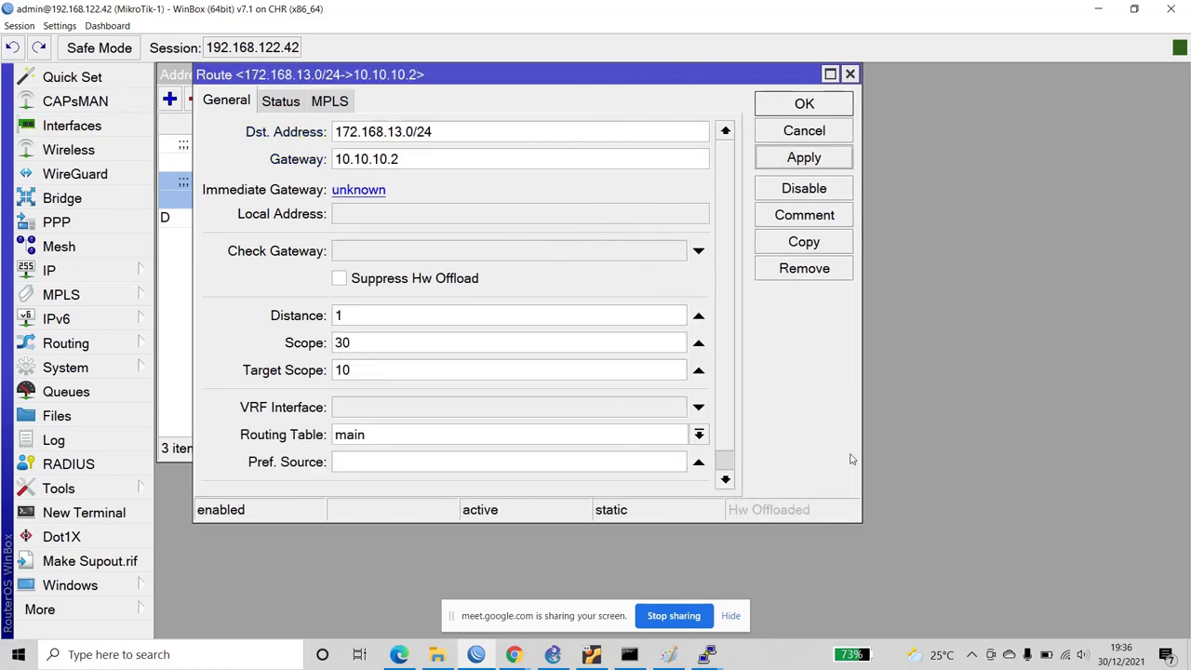
drag(861, 522, 1083, 557)
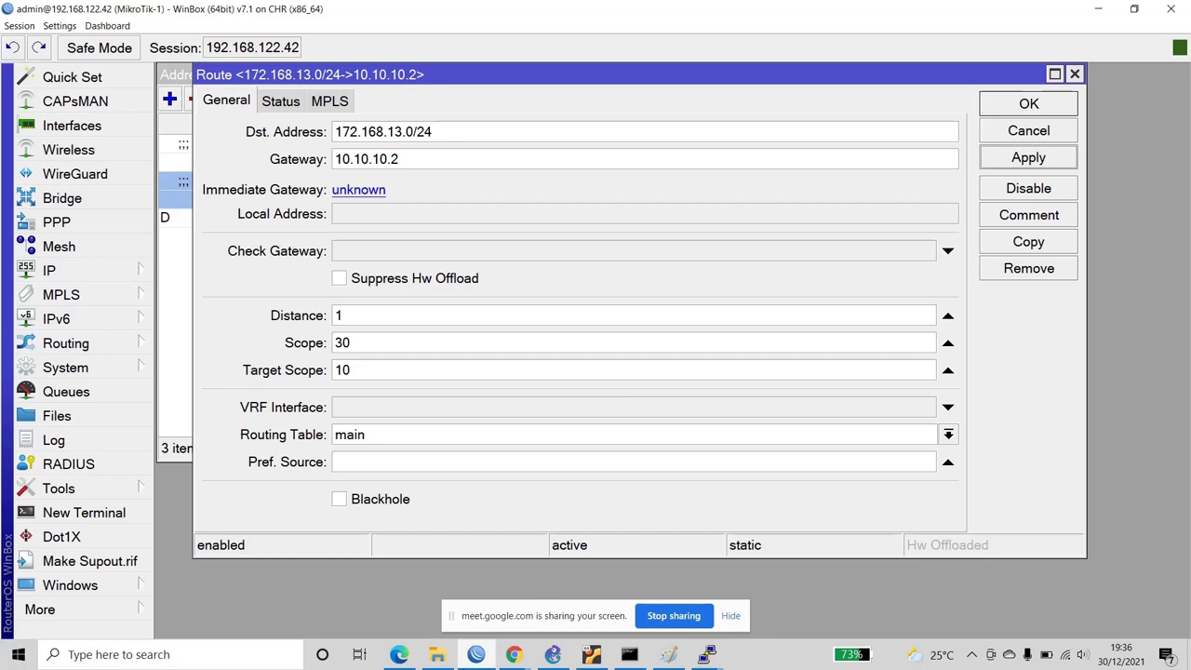
- Launch another WinBox, refresh the neighbor list, and connect to the router at 192.168.200.2
mouse_move(466, 664)
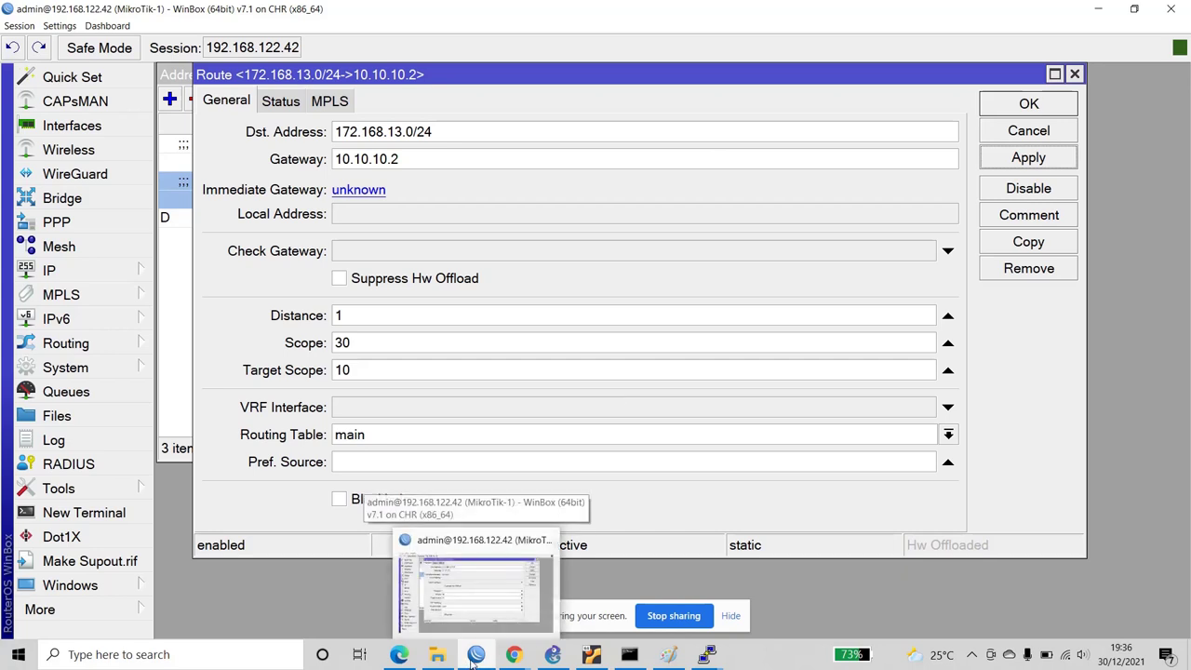
click(81, 603)
click(186, 601)
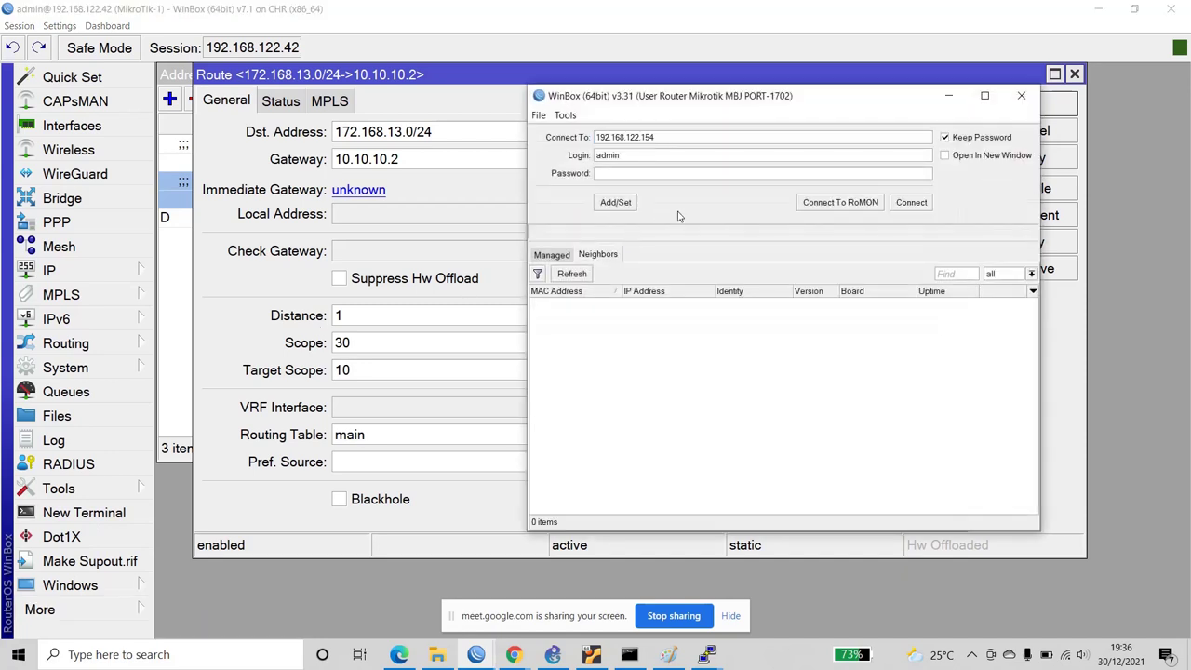
click(574, 275)
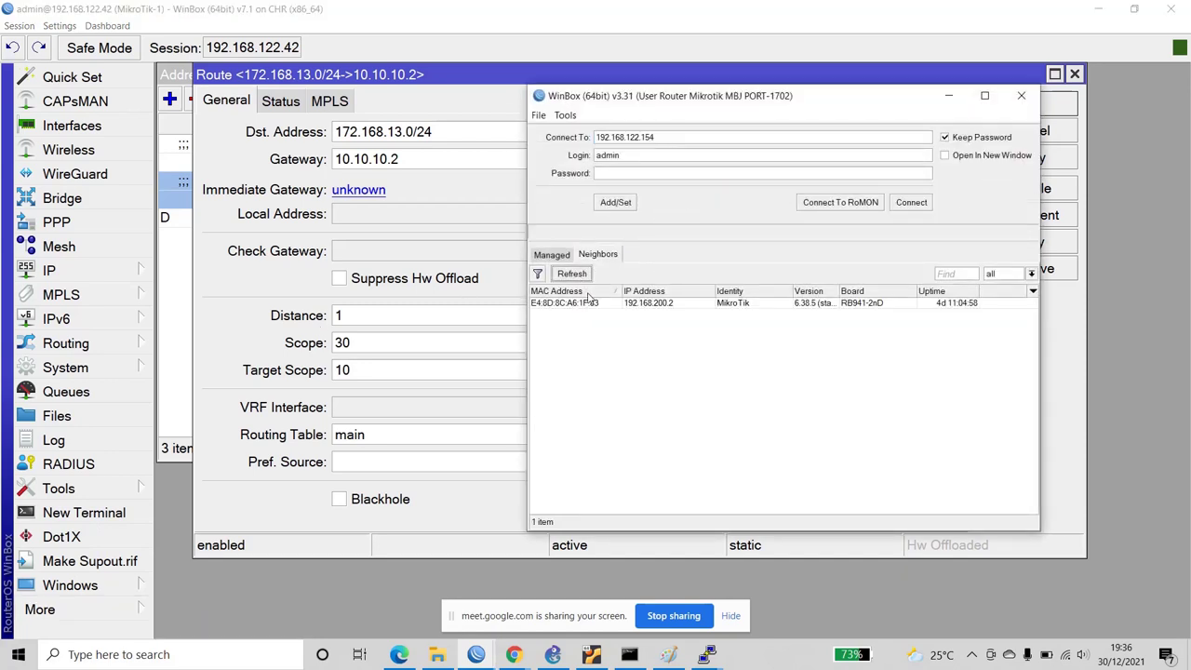
click(656, 305)
double_click(668, 308)
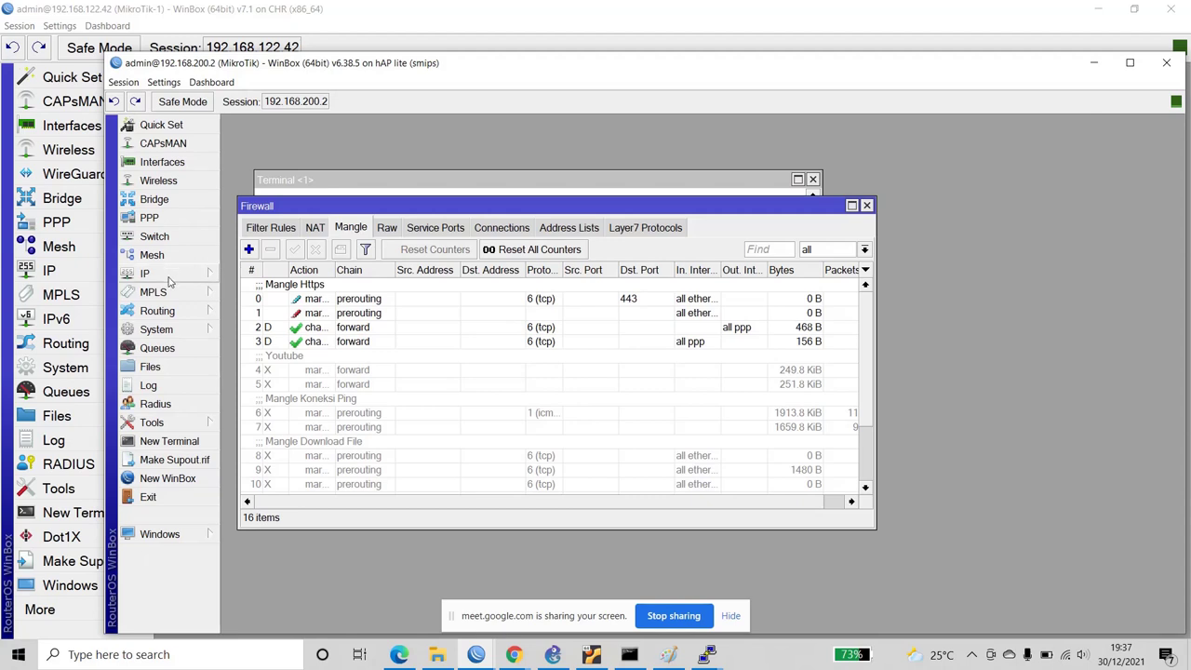
- View the IP address list of the 192.168.200.2 router and close it
click(170, 277)
click(259, 255)
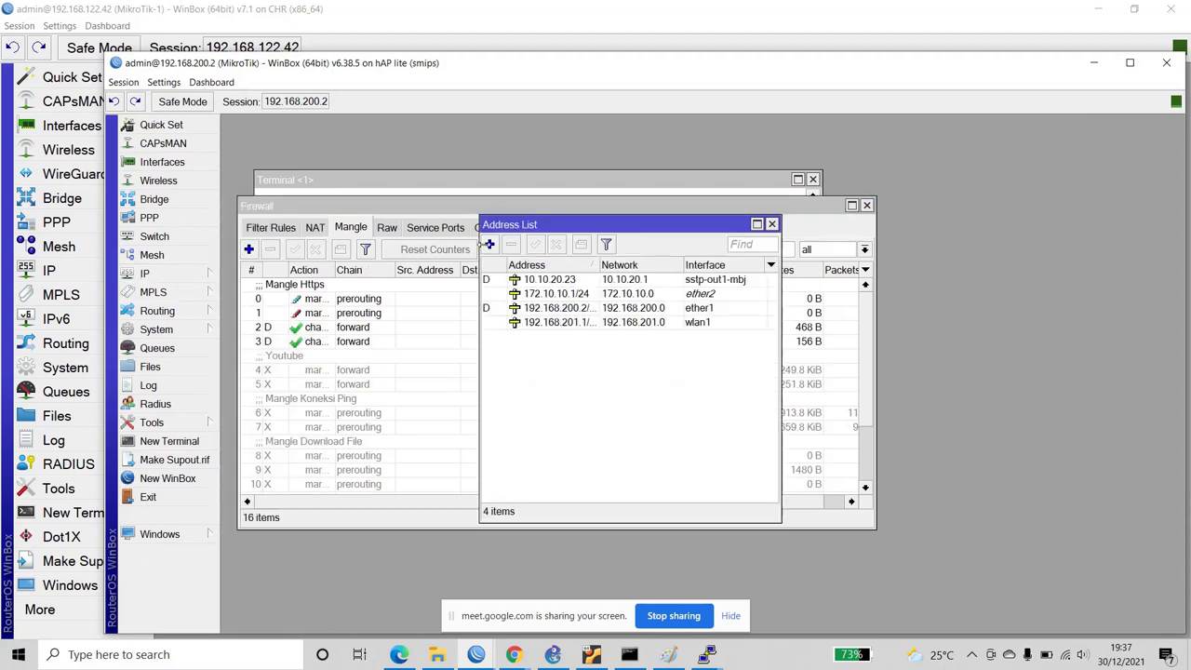
click(777, 229)
- Open a blank new route form from the 192.168.200.2 router's route list, examine its General fields, and close it
click(191, 276)
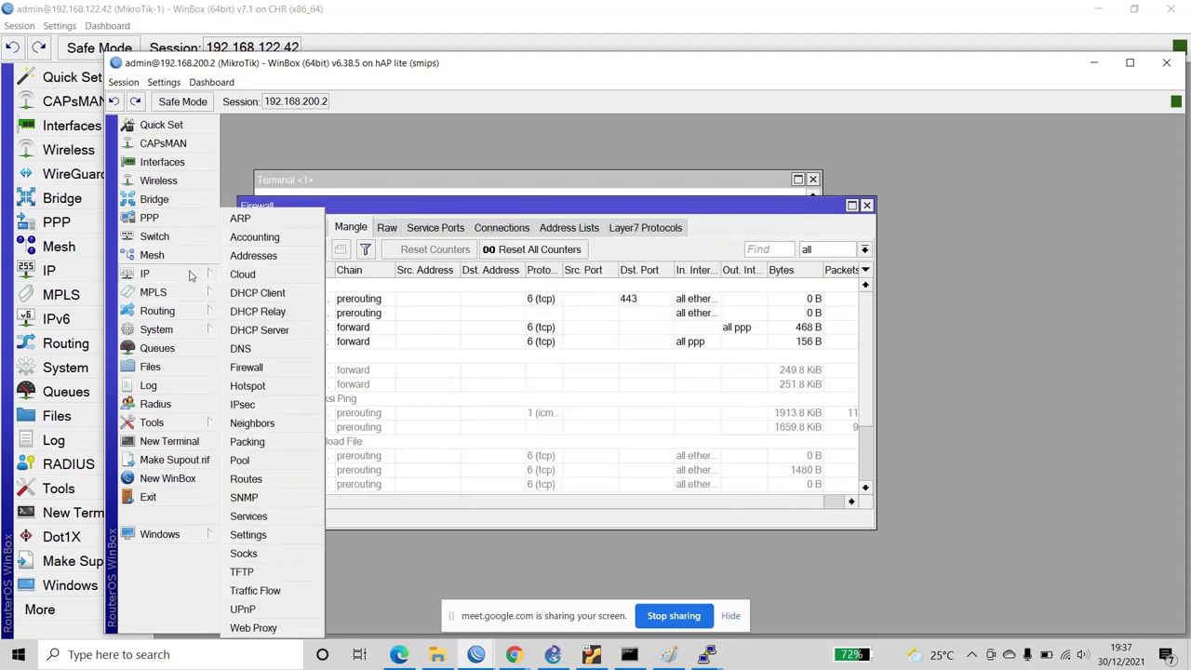
click(261, 480)
click(393, 254)
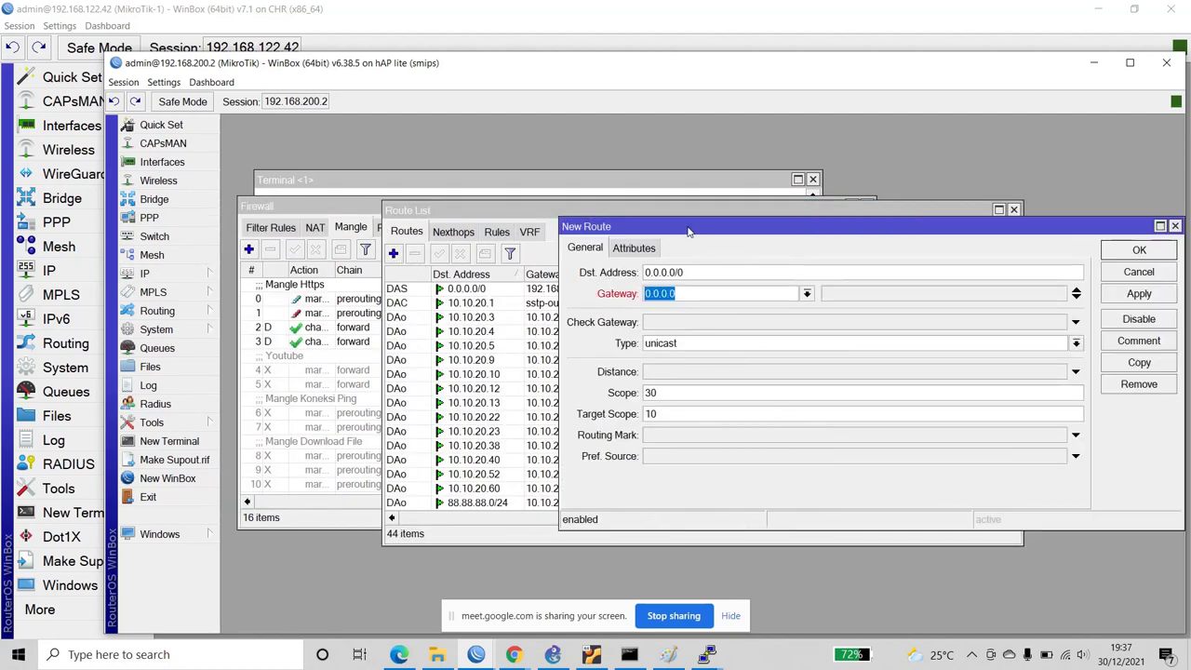
drag(689, 231, 467, 236)
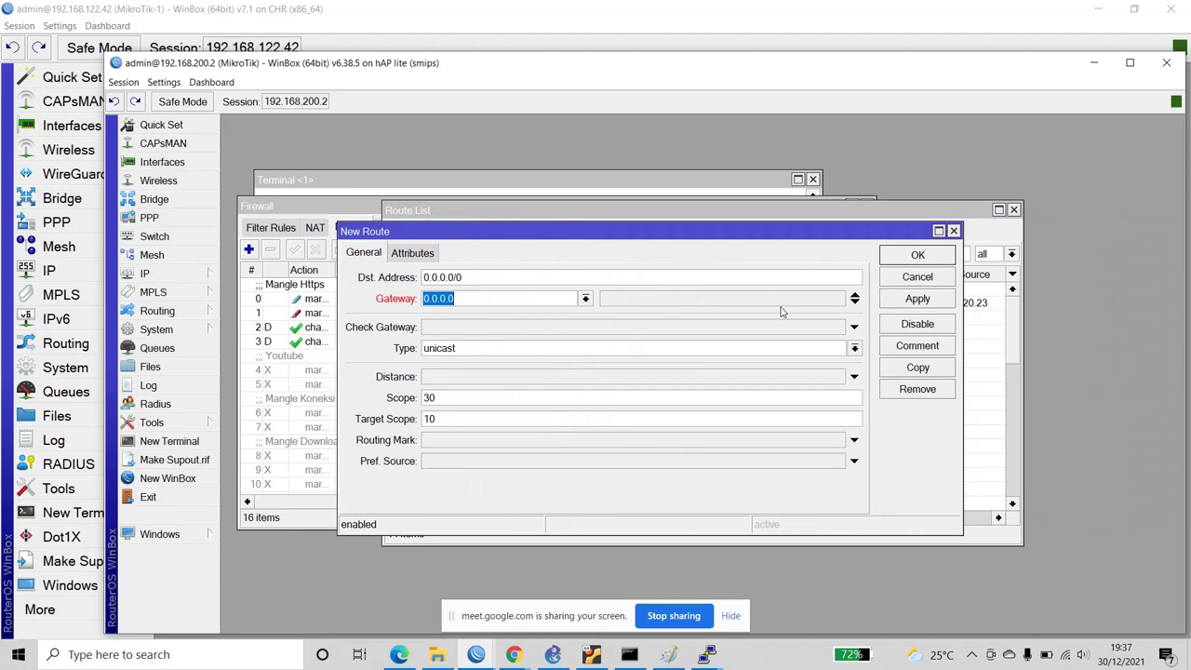
click(952, 230)
- Browse the route list, view the details of the 192.168.200.0/24 route, and close the 192.168.200.2 session
scroll(483, 354, down, 5)
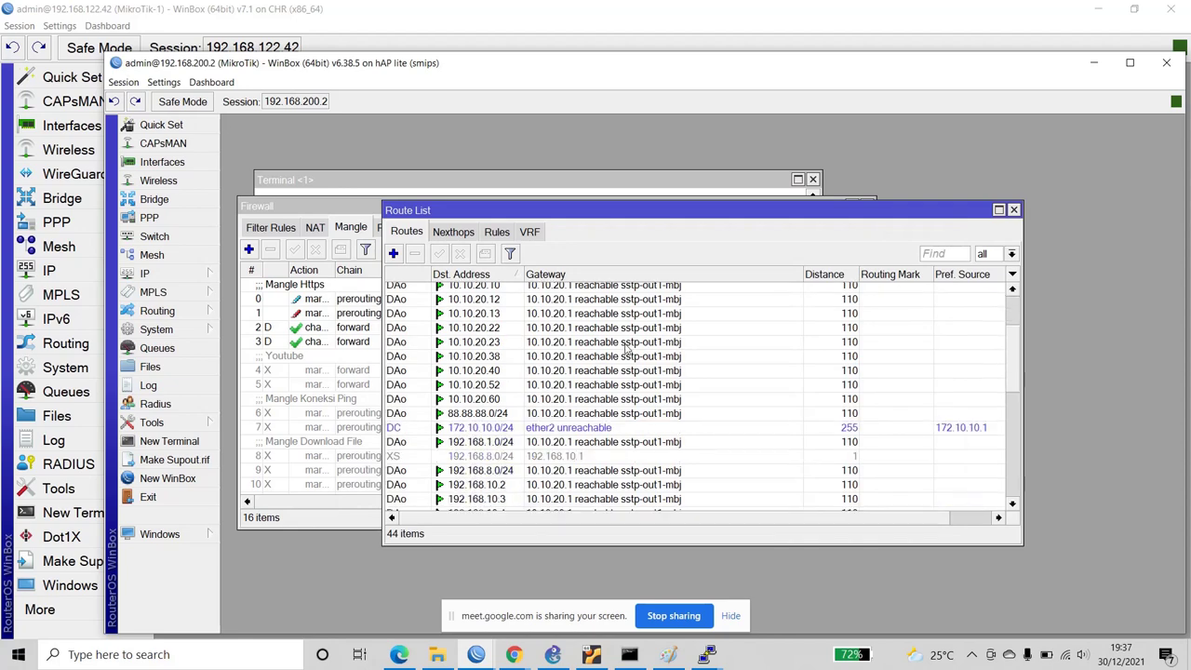
scroll(483, 353, down, 6)
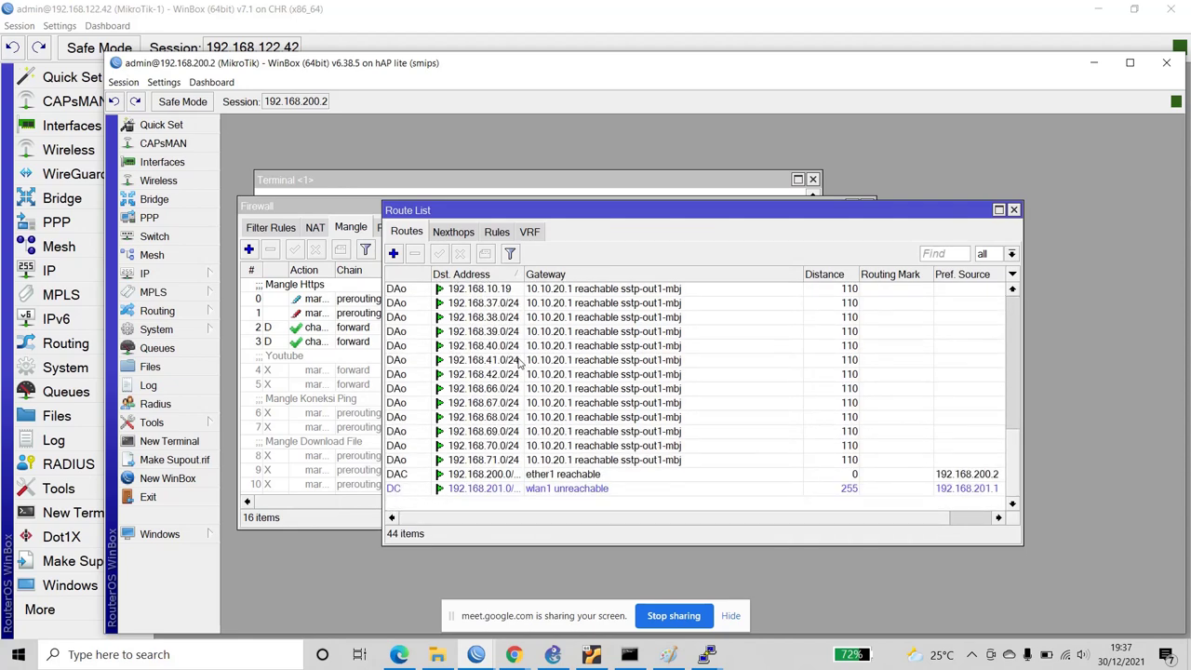
double_click(472, 475)
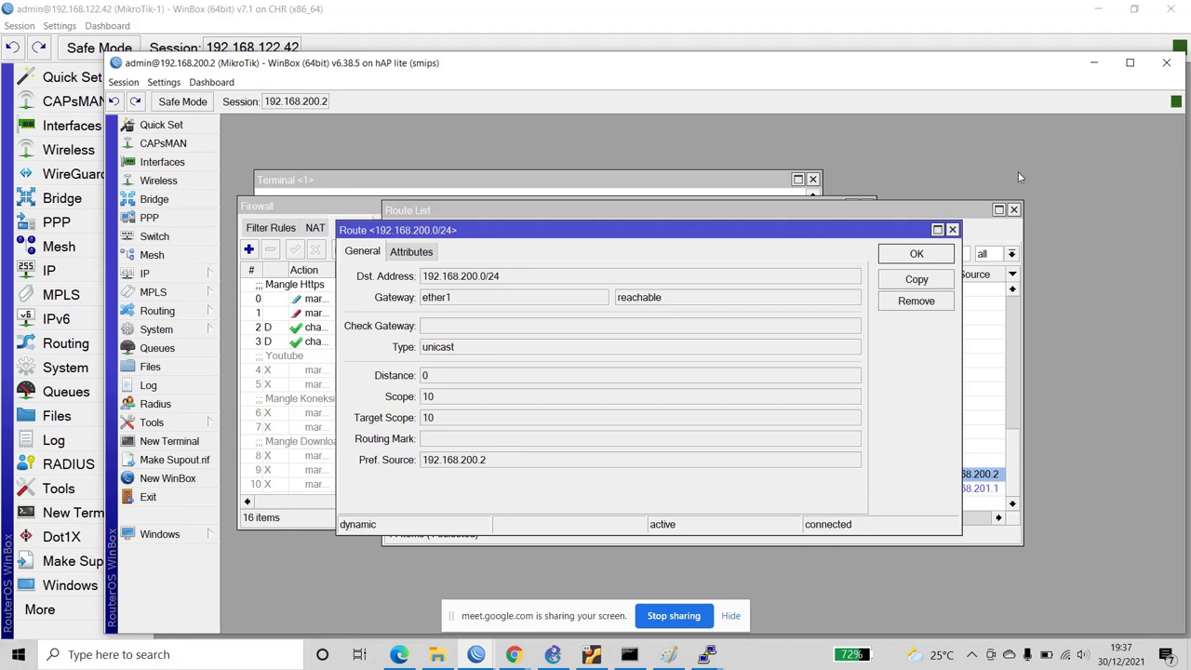
click(1166, 63)
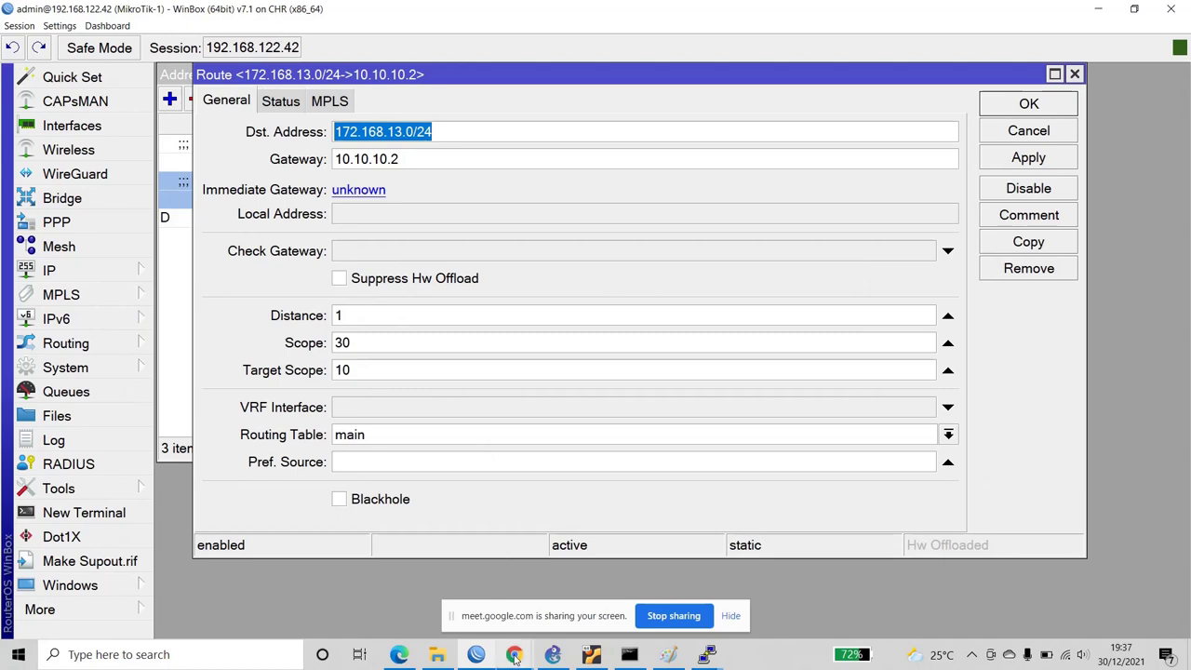
- Switch to the Google Meet call, read the in-call messages, and return to the MikroTik-1 WinBox session
mouse_move(517, 659)
click(478, 600)
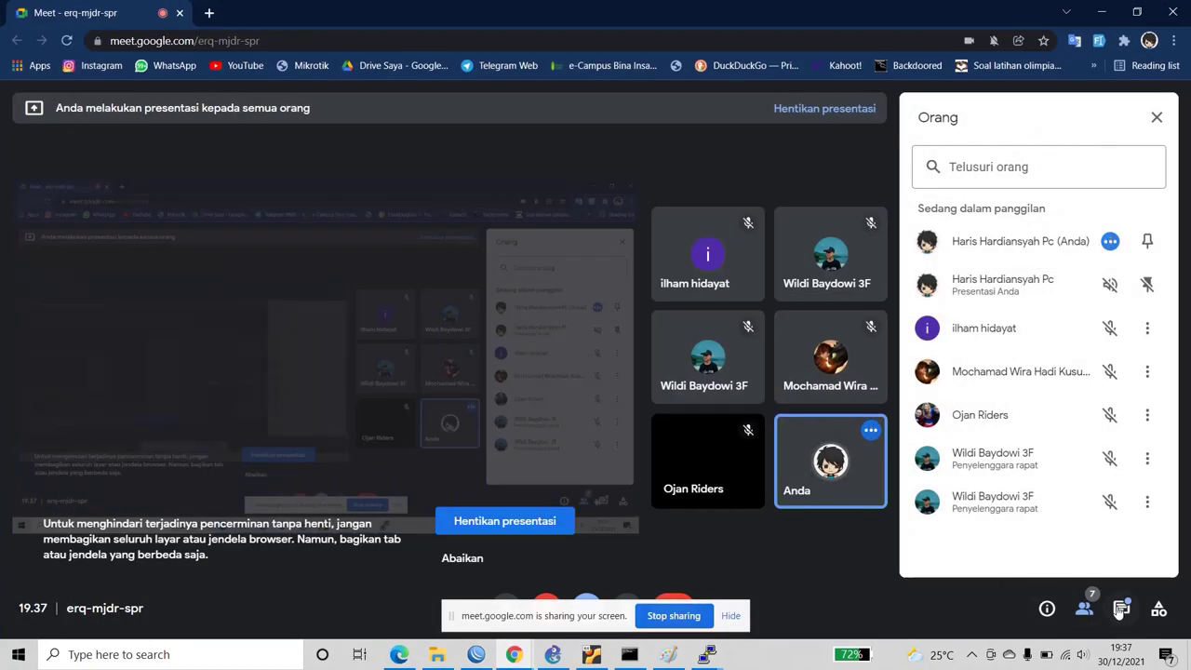
click(1122, 609)
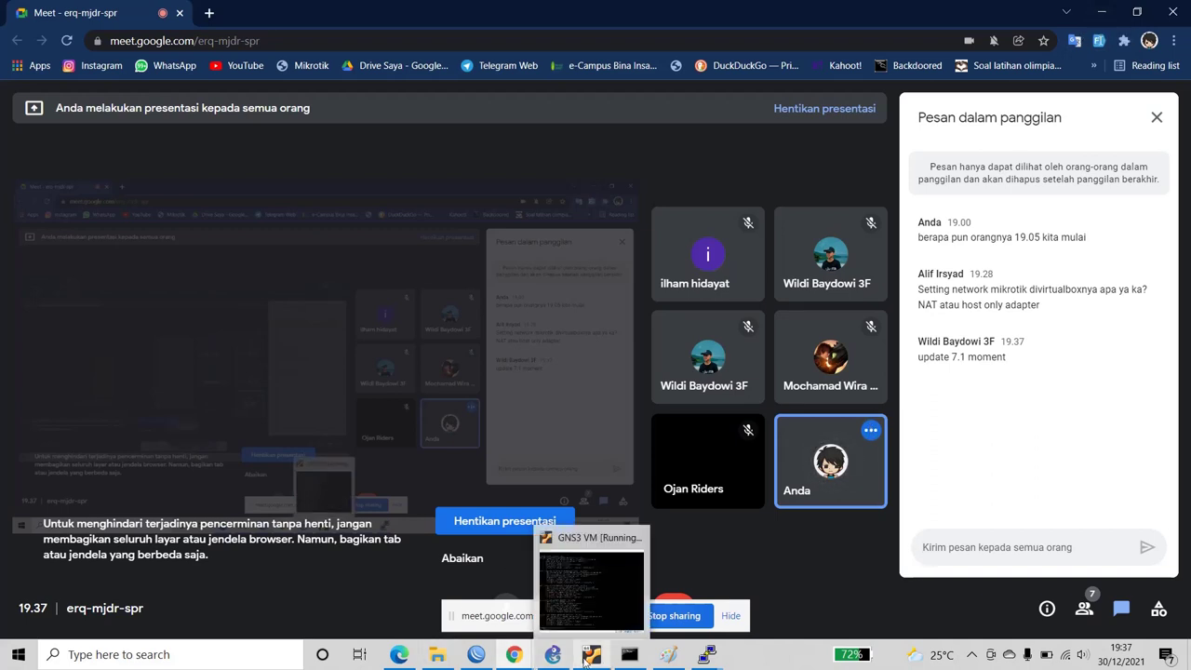
mouse_move(555, 661)
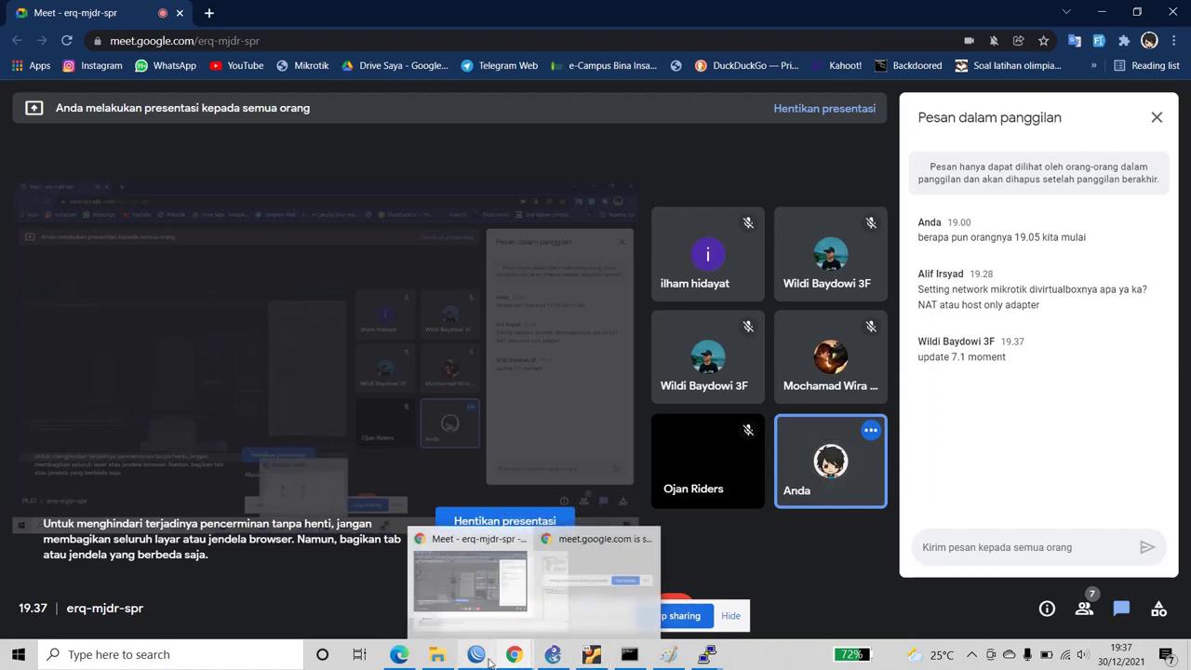
mouse_move(476, 656)
click(488, 631)
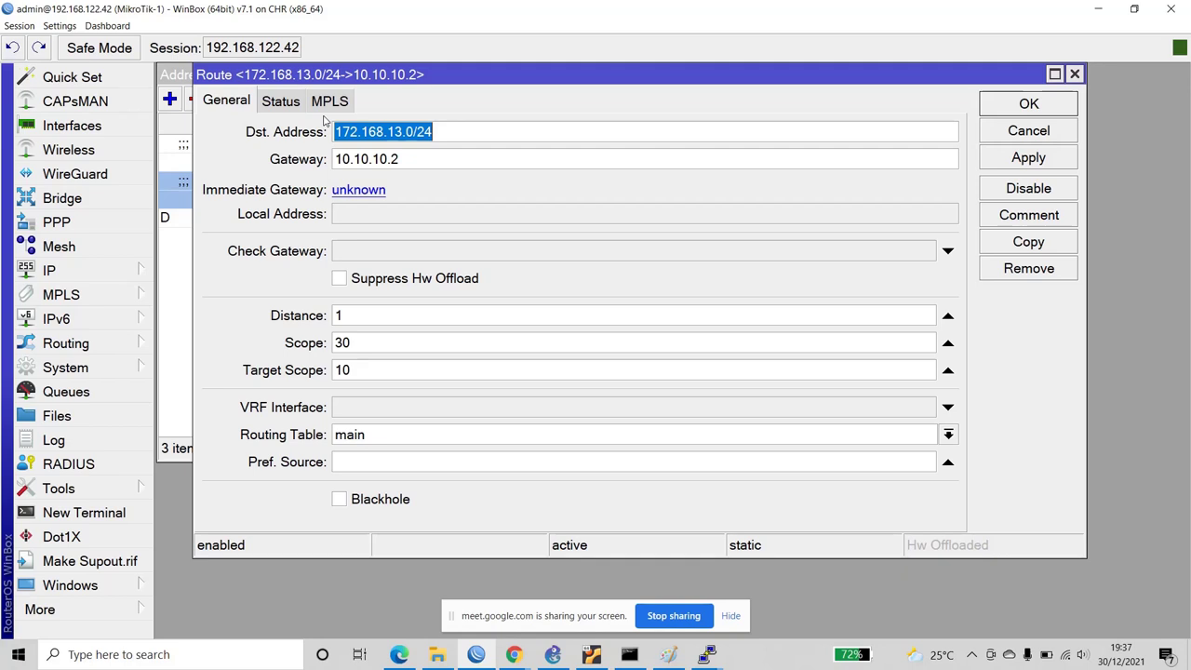
- Check the RouterOS version in MikroTik-1's system resources and close the resource window
click(88, 368)
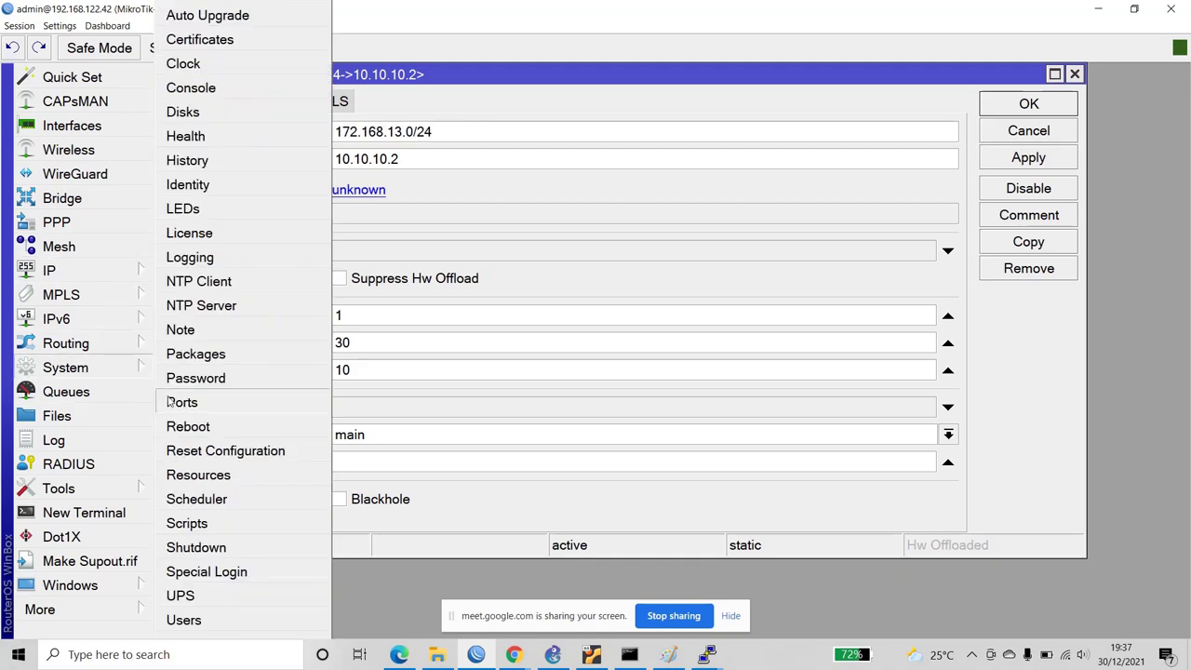
click(197, 476)
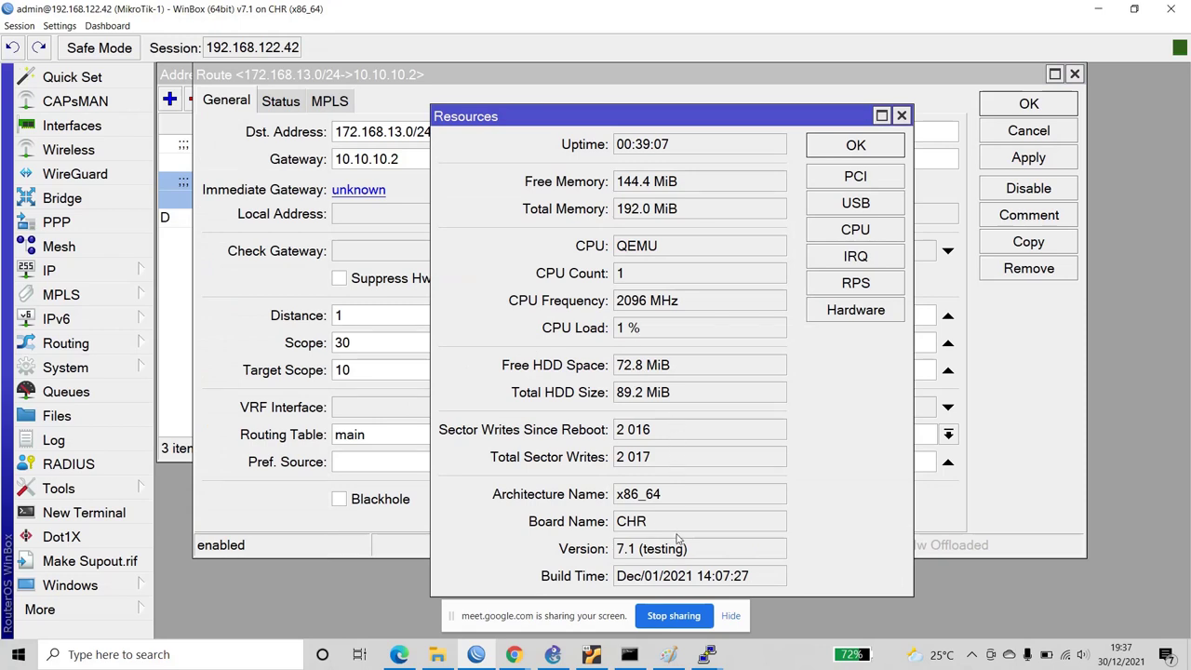
drag(689, 549, 617, 549)
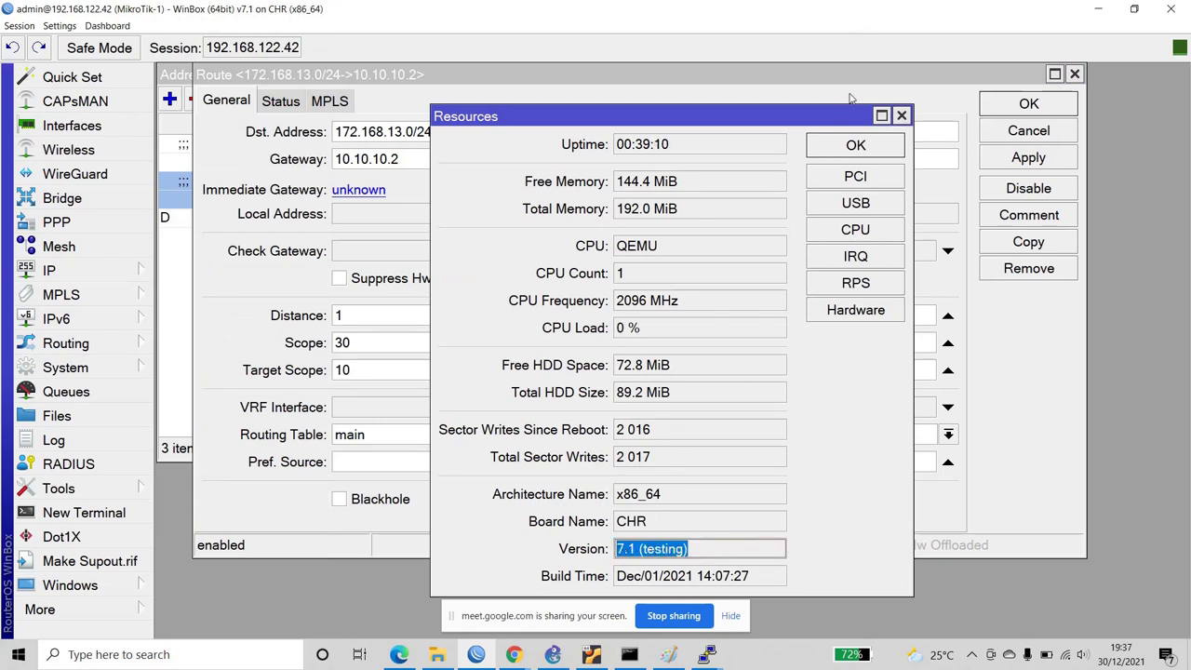
click(851, 145)
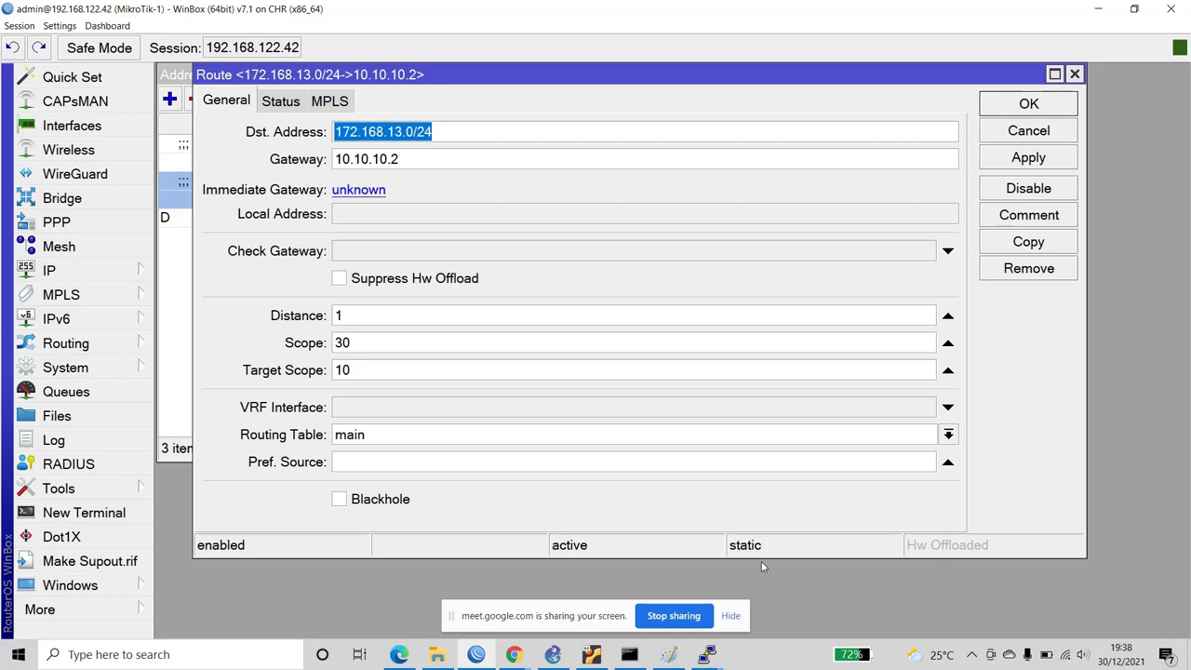
- Close the applied route's form and inspect the flags of the 172.168.13.0/24 entry in MikroTik-1's route list
click(1024, 110)
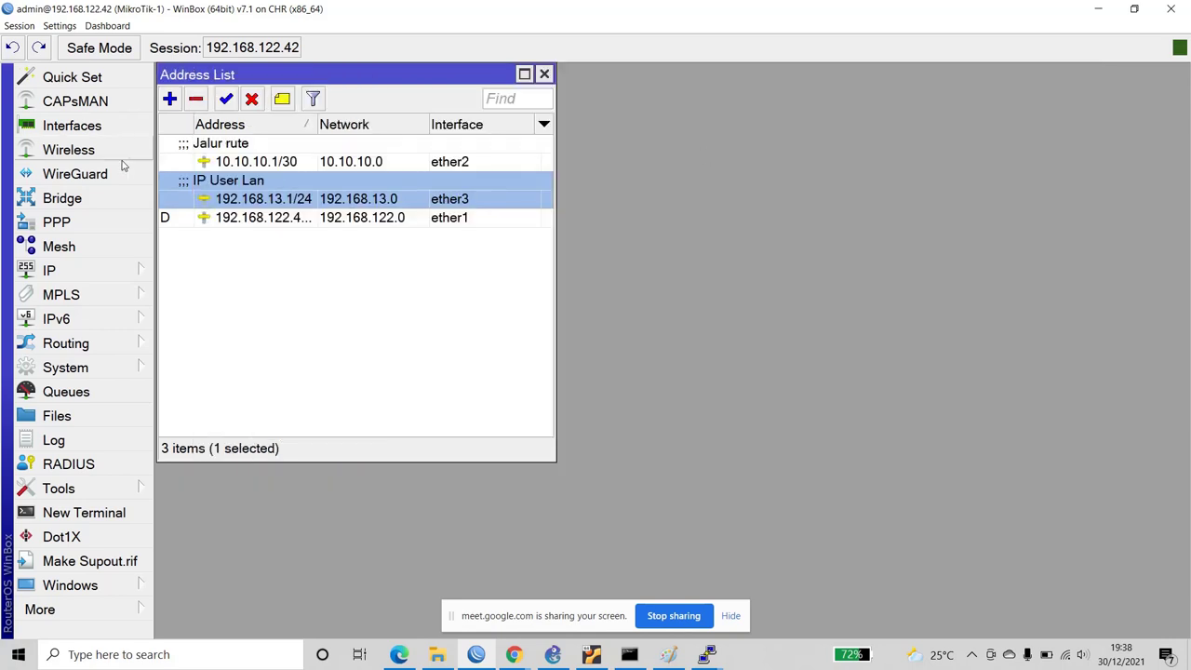
click(98, 270)
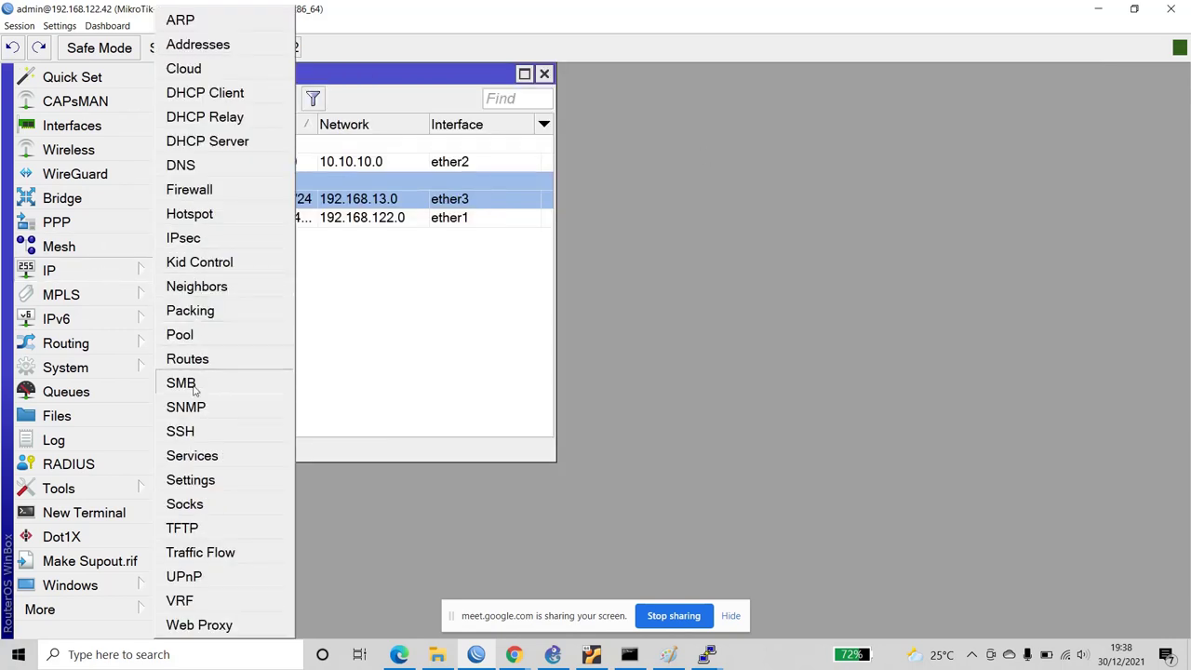
click(230, 361)
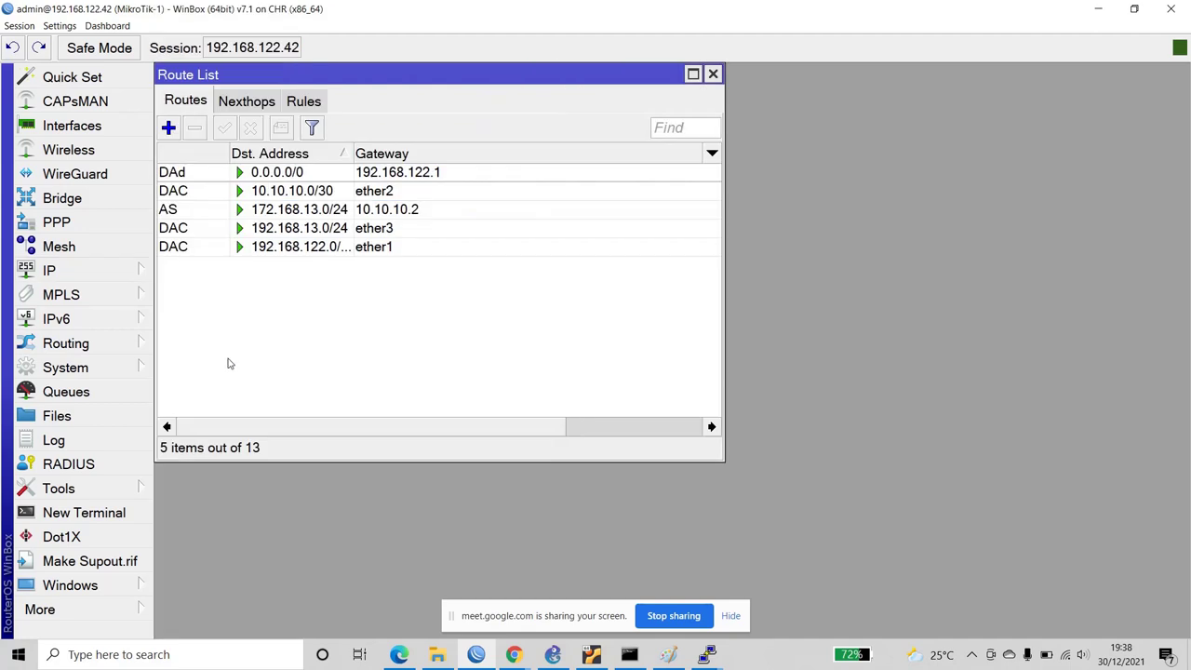
click(223, 209)
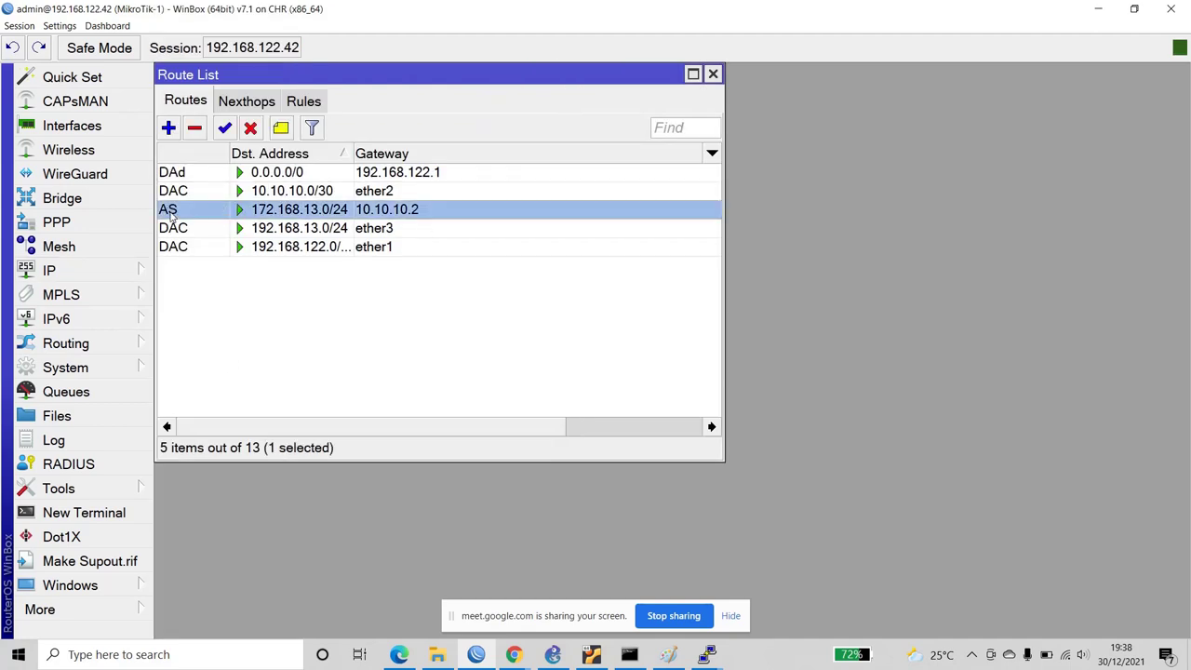
mouse_move(170, 214)
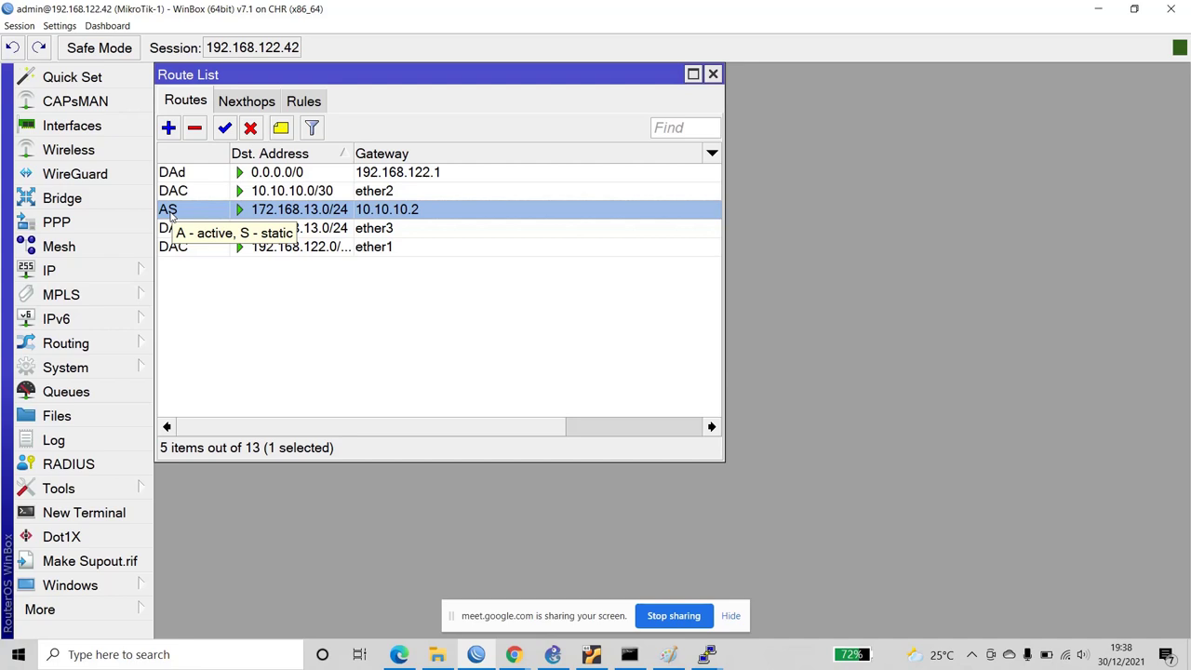
- Review the 172.168.13.0/24 route's next hop, status and MPLS details on MikroTik-1, and close its form
double_click(170, 211)
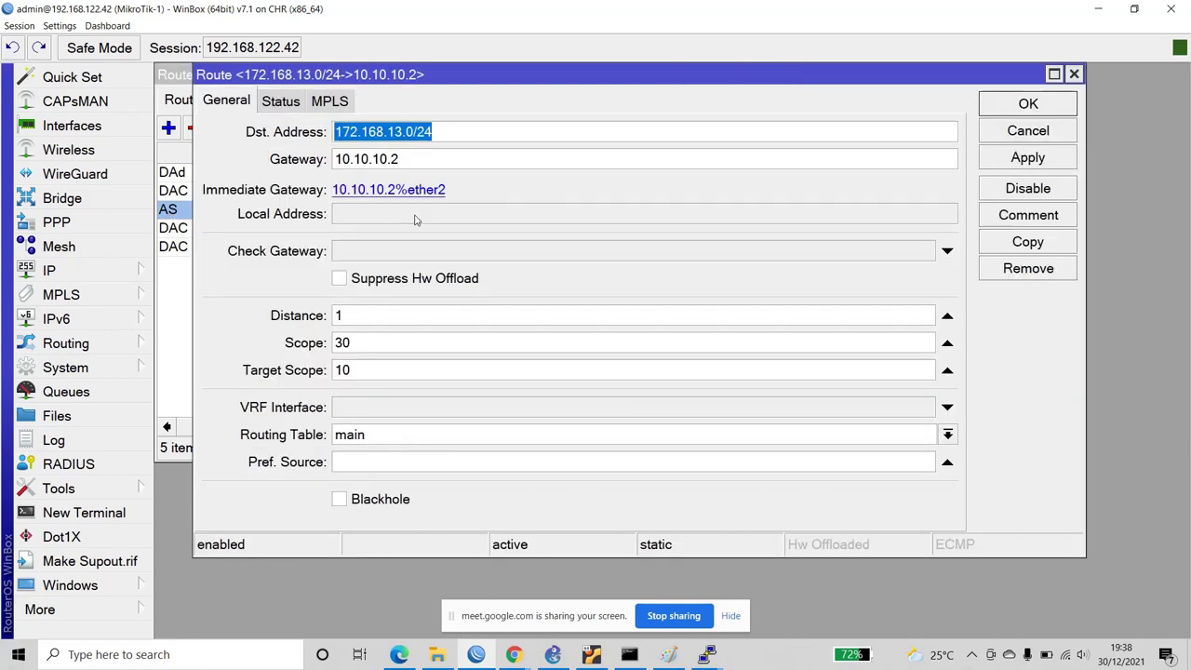
click(420, 192)
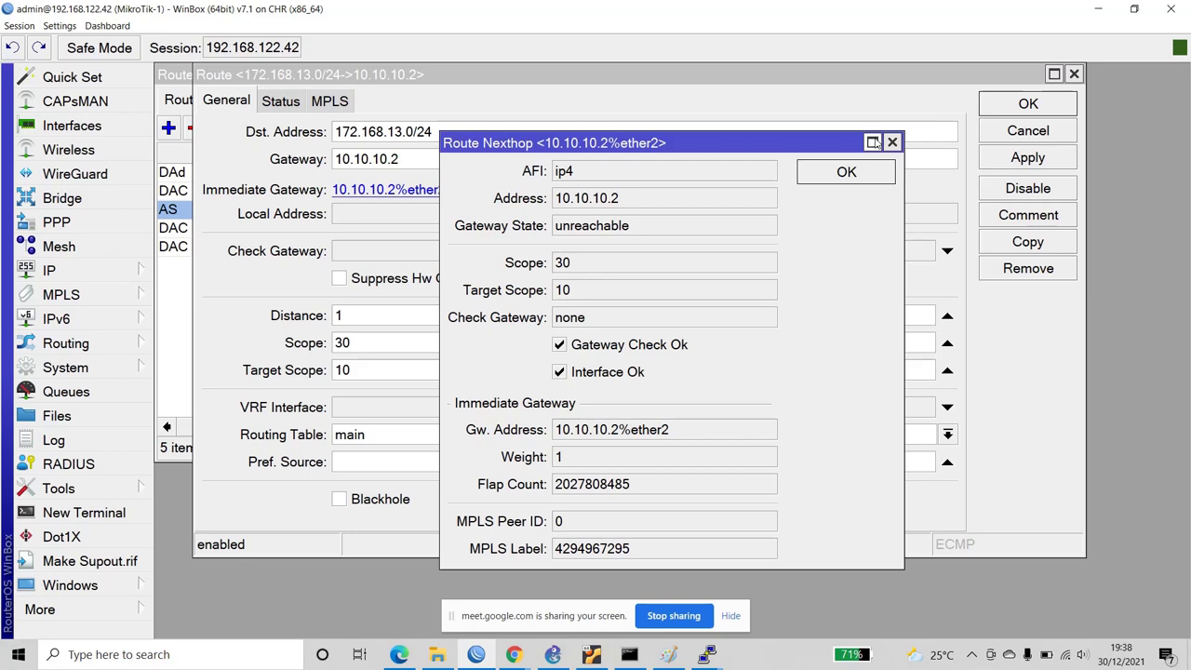
click(891, 142)
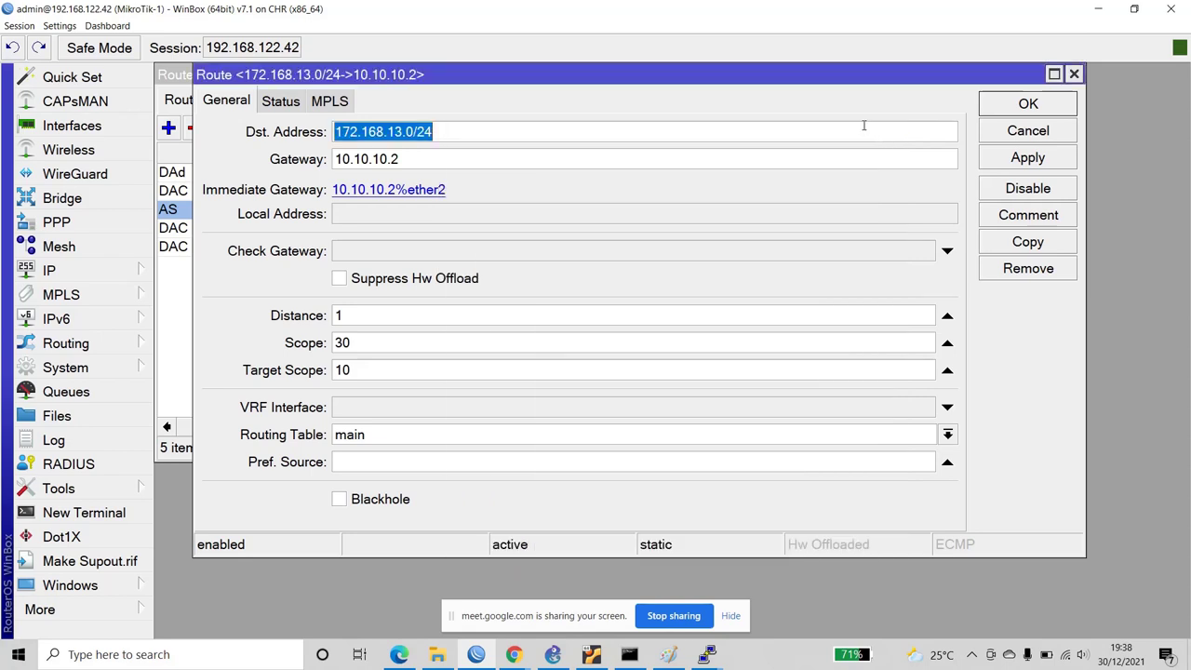
click(280, 101)
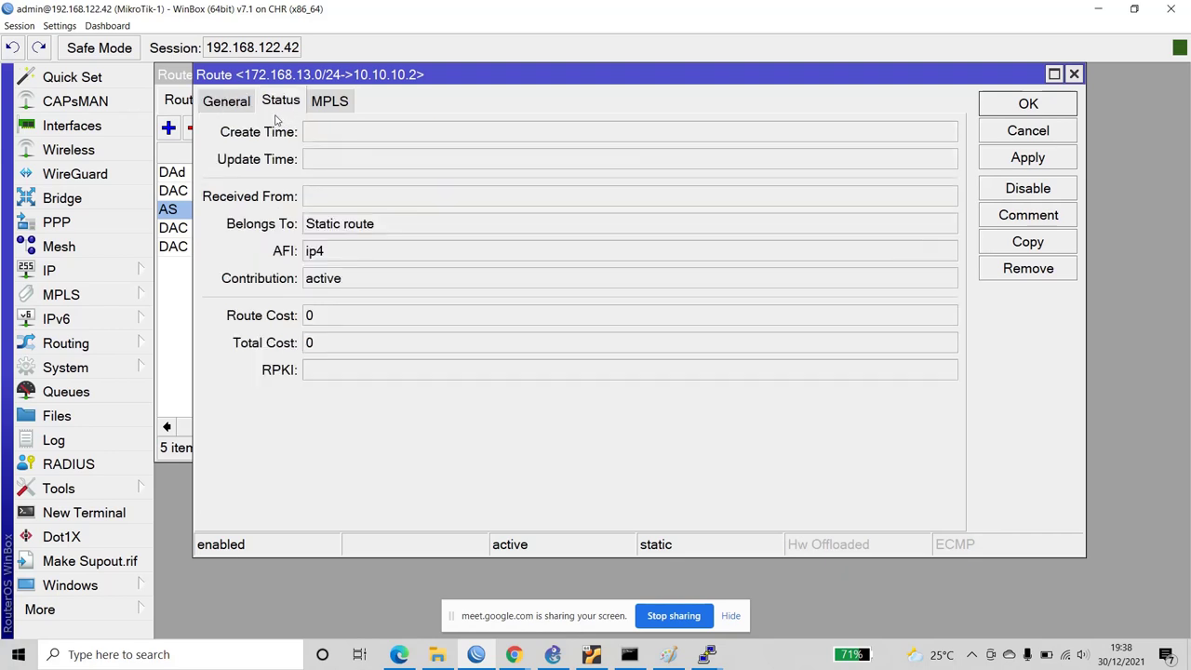
click(327, 109)
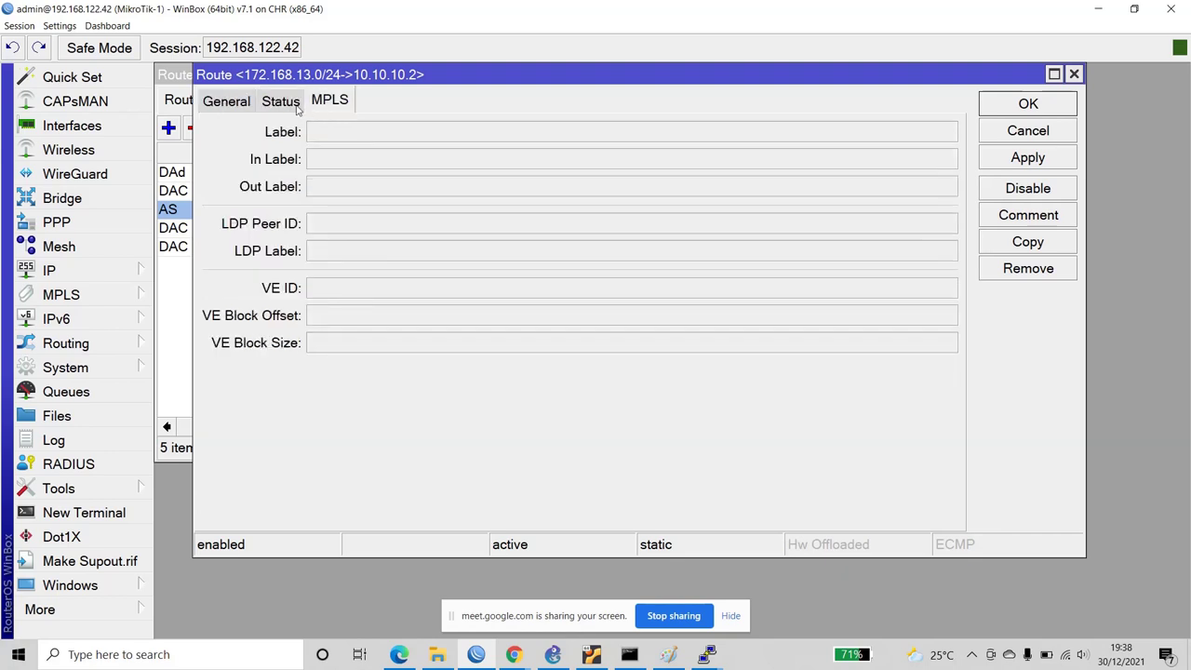
click(289, 106)
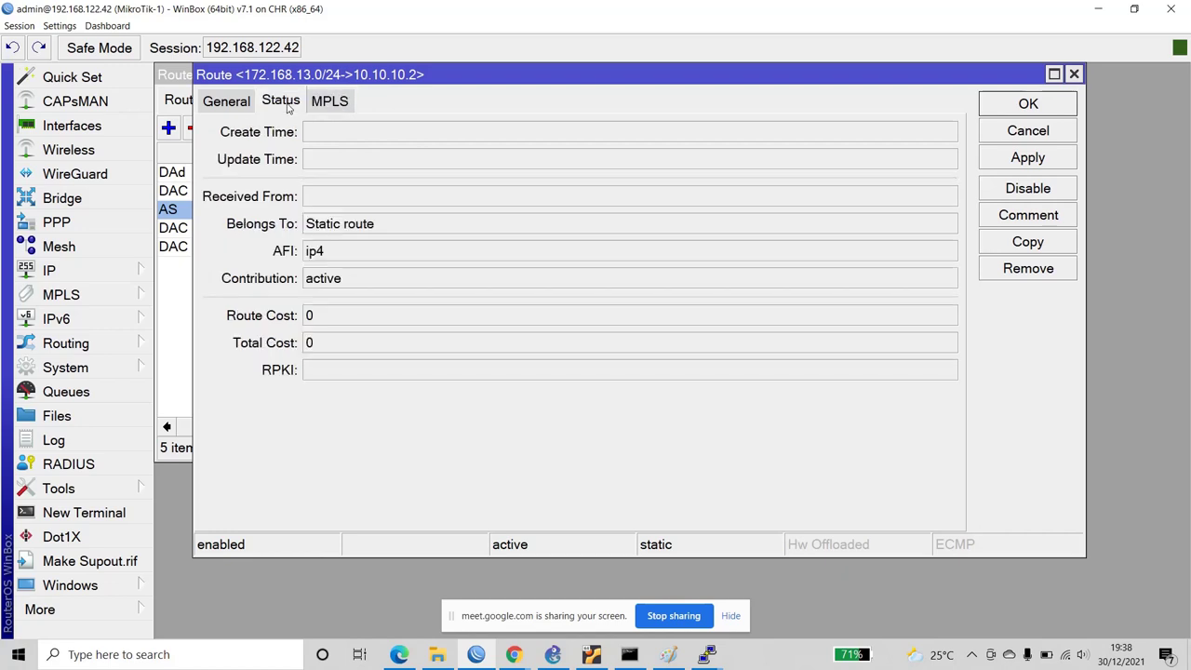
click(232, 101)
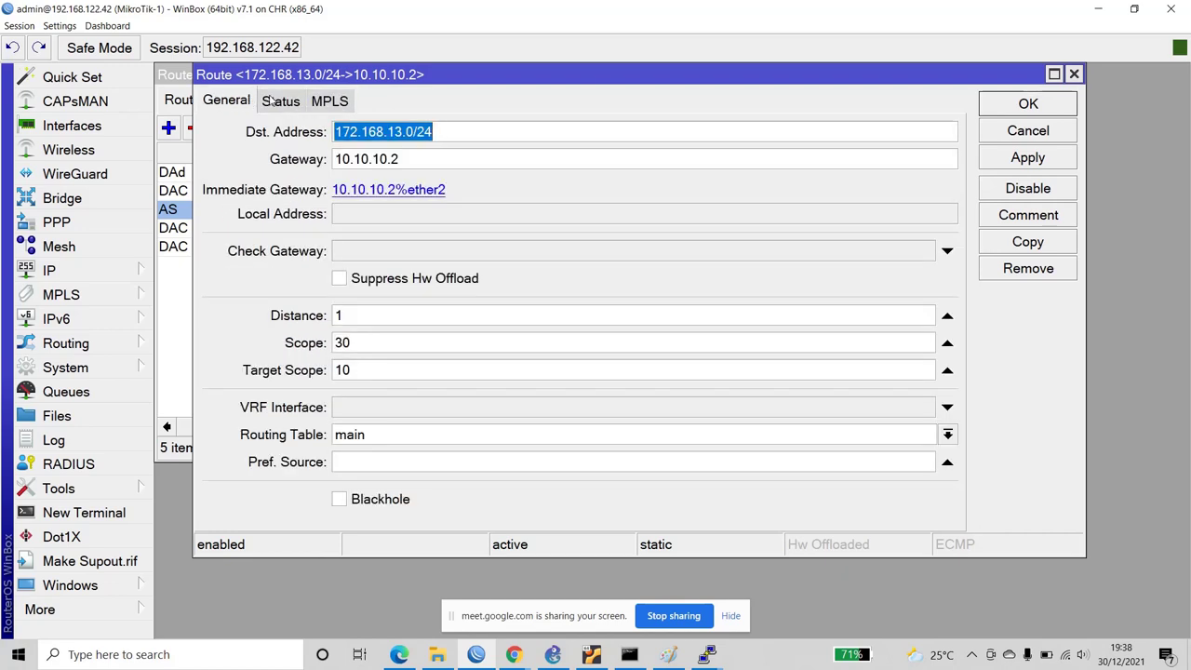
click(1007, 113)
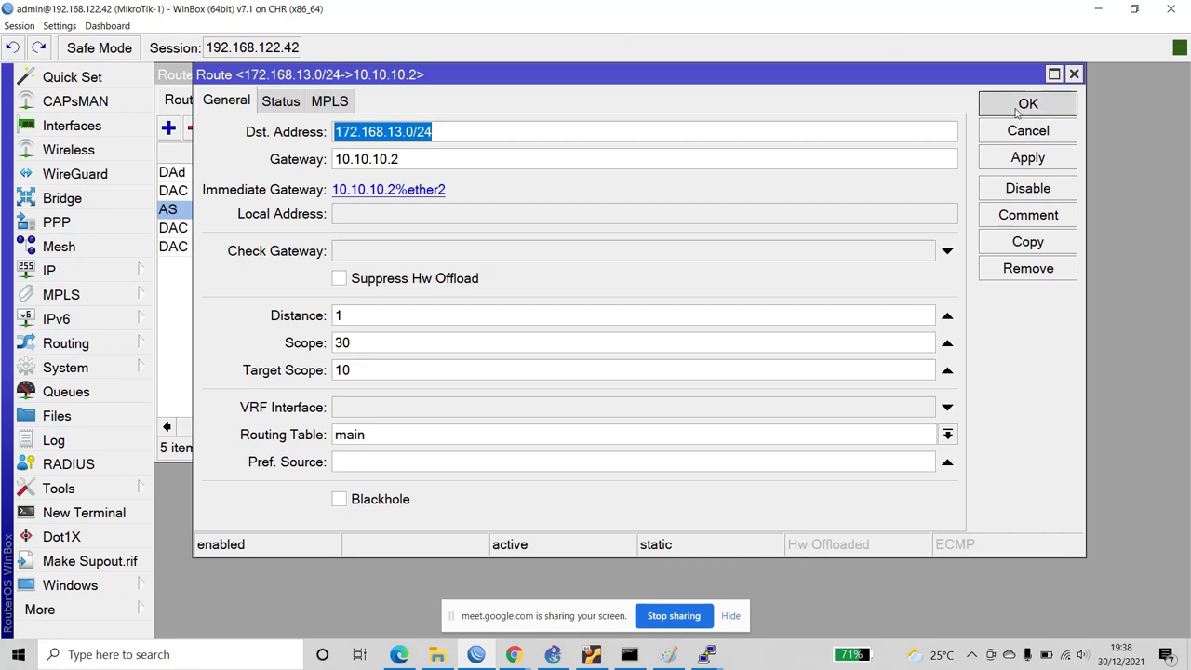
- Check the topology in GNS3, open a new WinBox login window from the MikroTik-1 session, and place it beside the diagram
click(1098, 9)
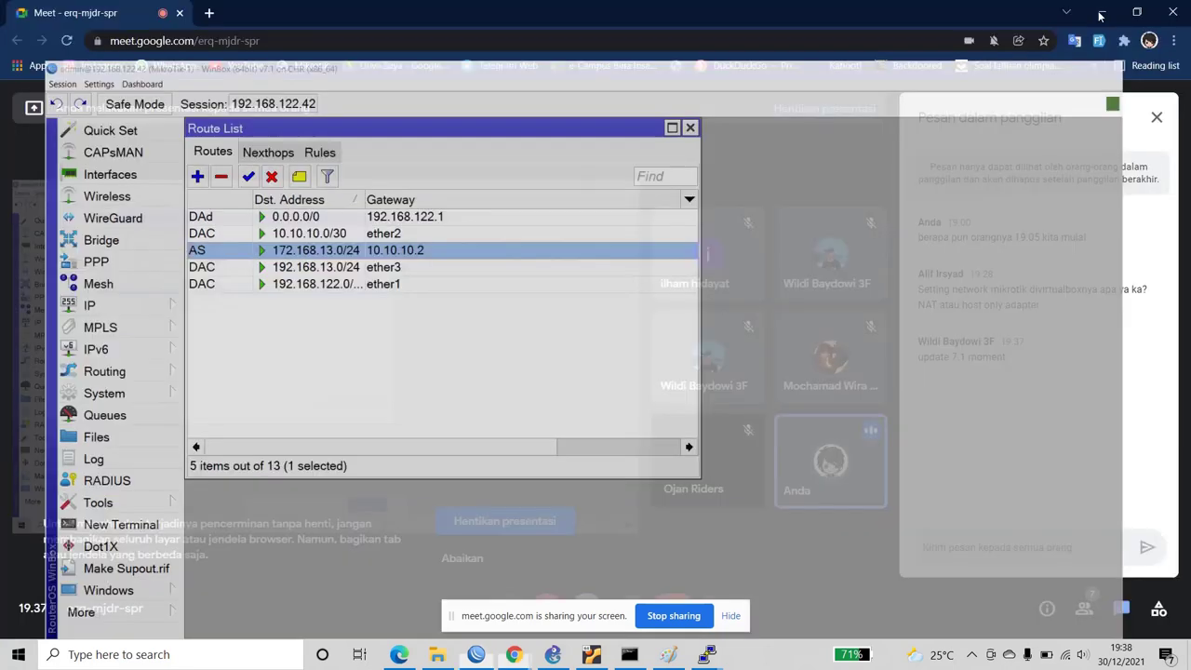
click(553, 654)
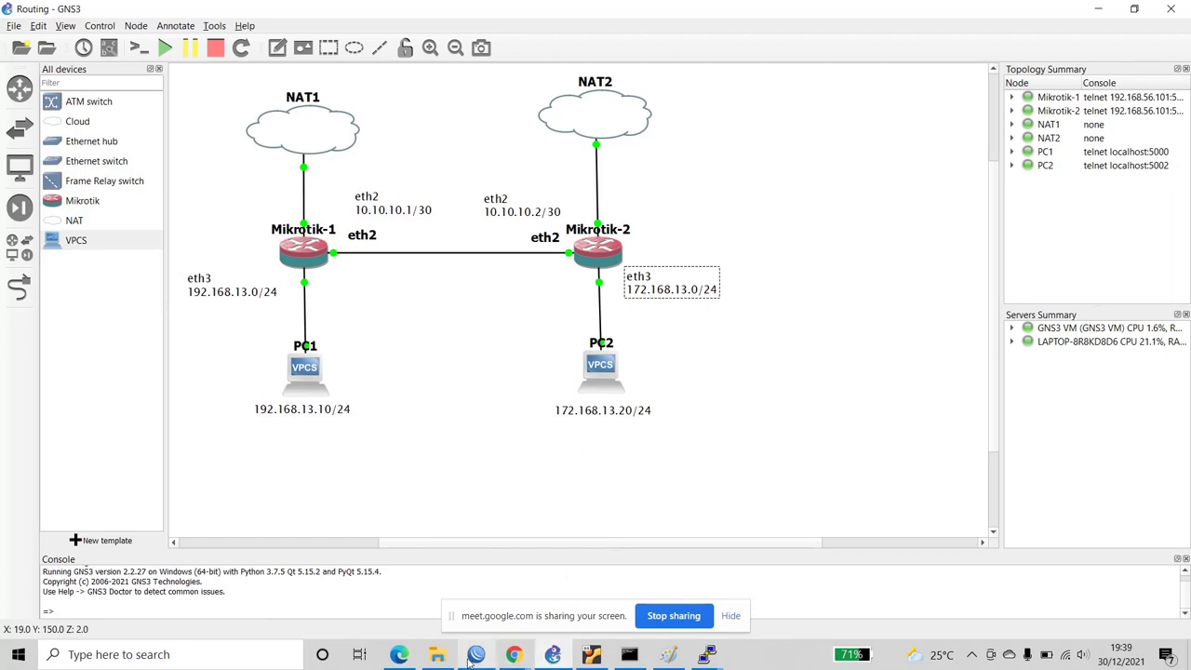
mouse_move(476, 645)
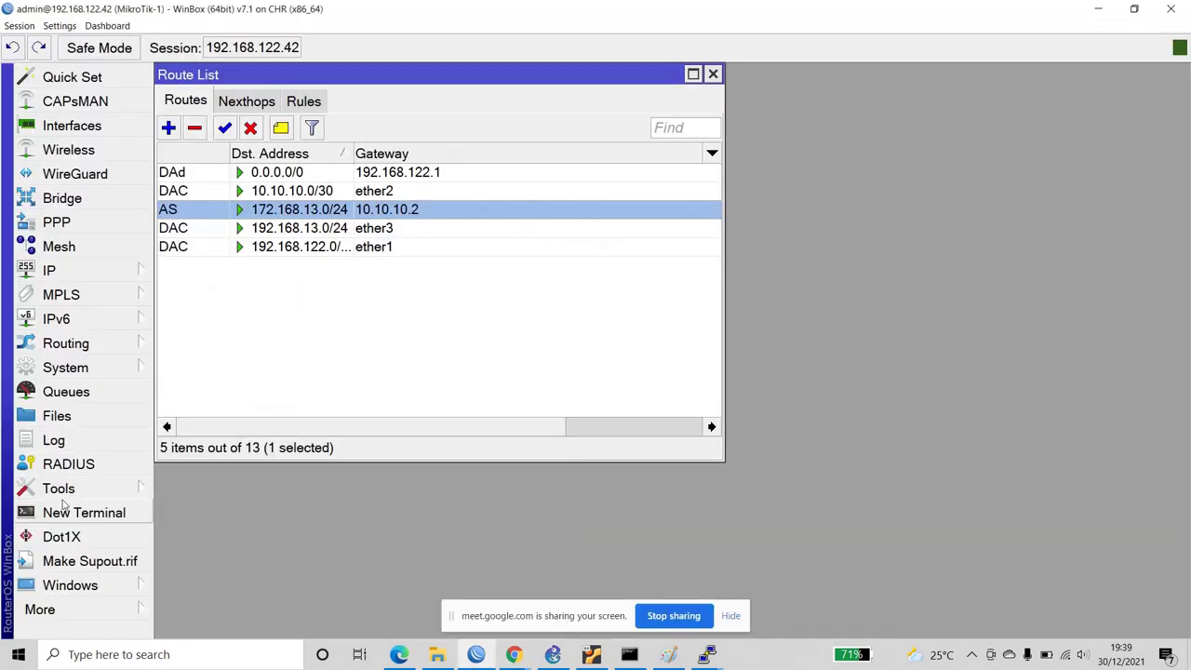
click(81, 607)
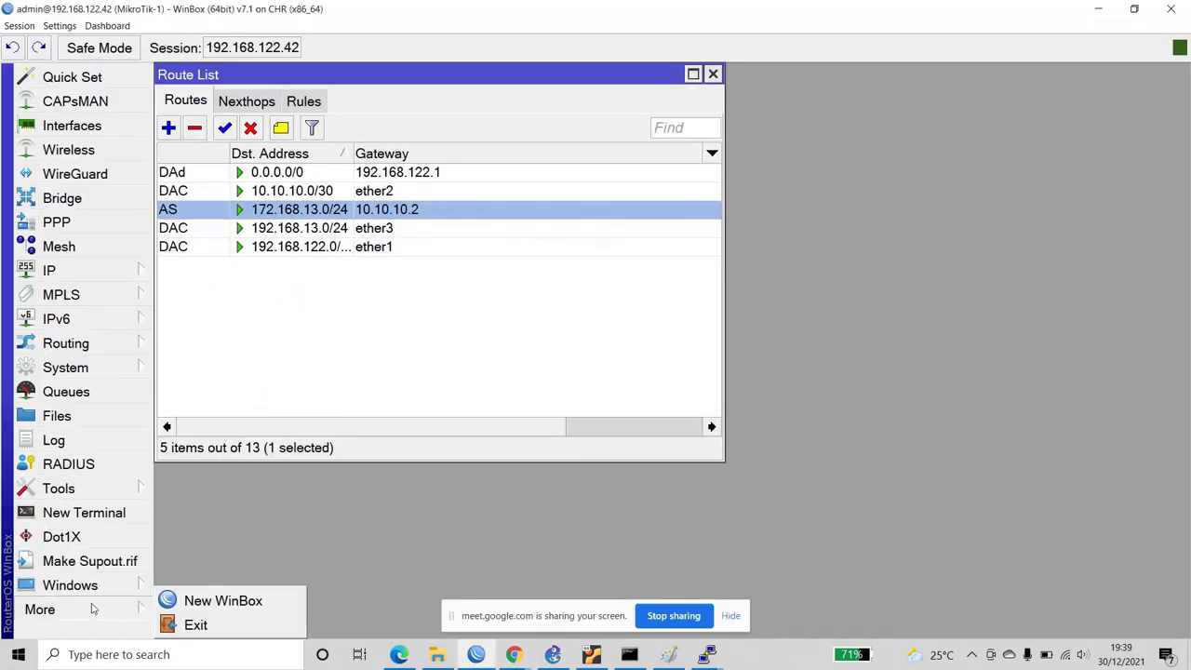
click(186, 603)
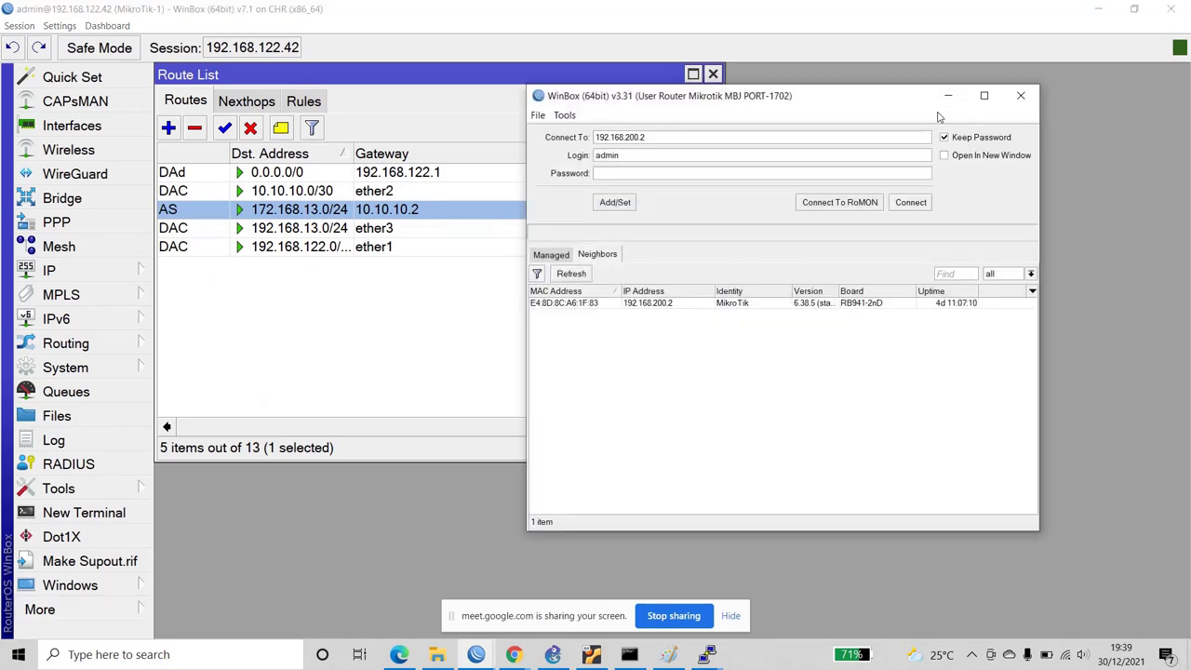
click(1098, 10)
drag(773, 89, 921, 89)
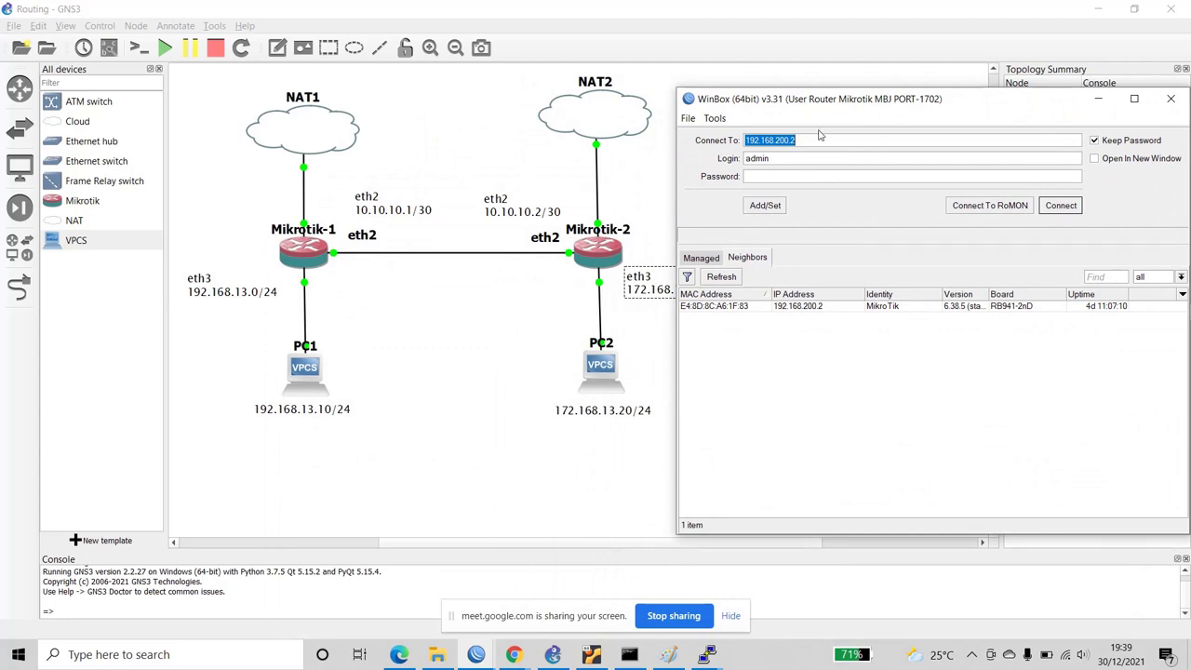
- Connect to MikroTik-2 at 192.168.122.154 with the admin login
text(1)
click(591, 654)
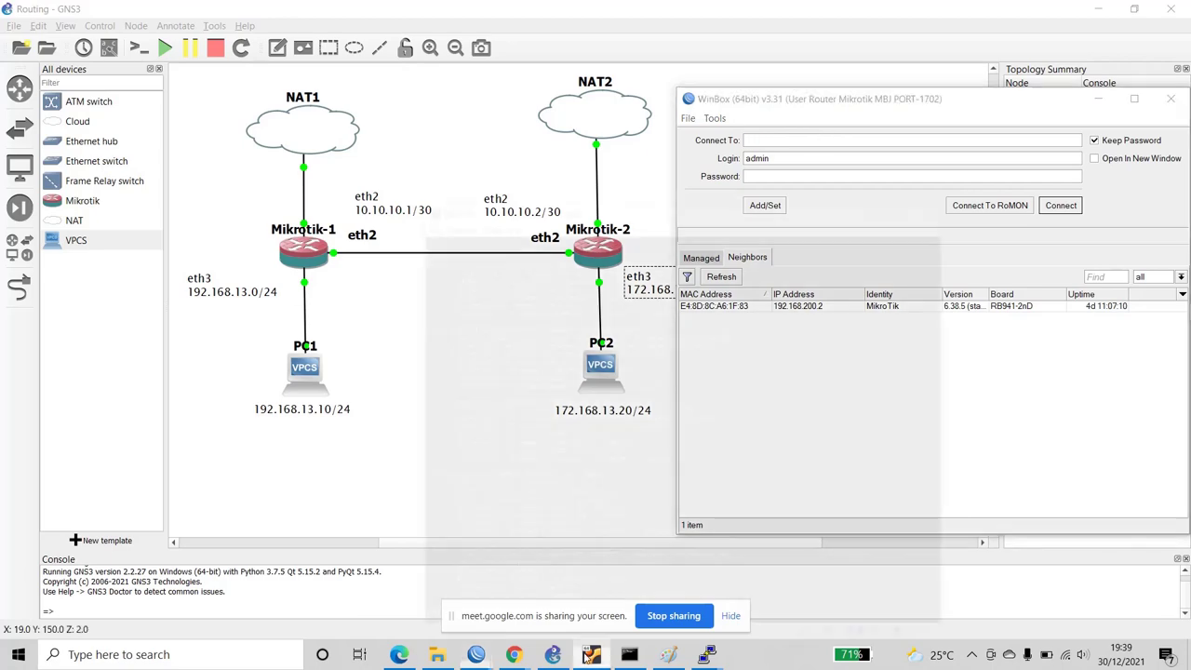
click(591, 654)
mouse_move(707, 654)
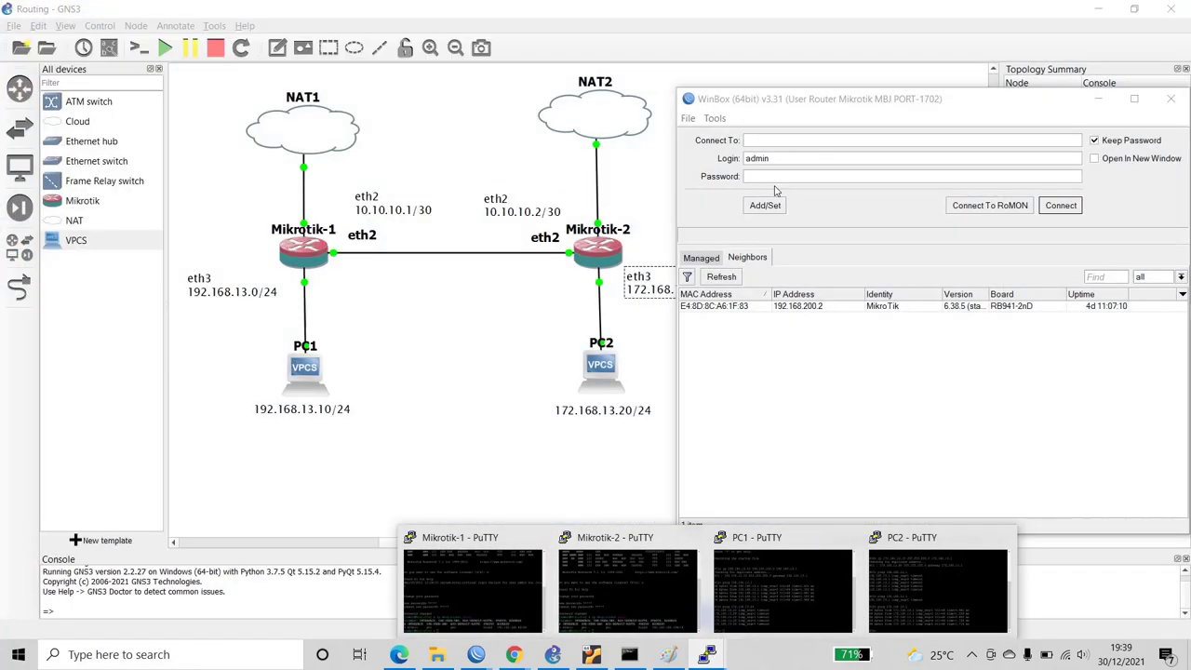
click(792, 139)
text(192.168.122.1)
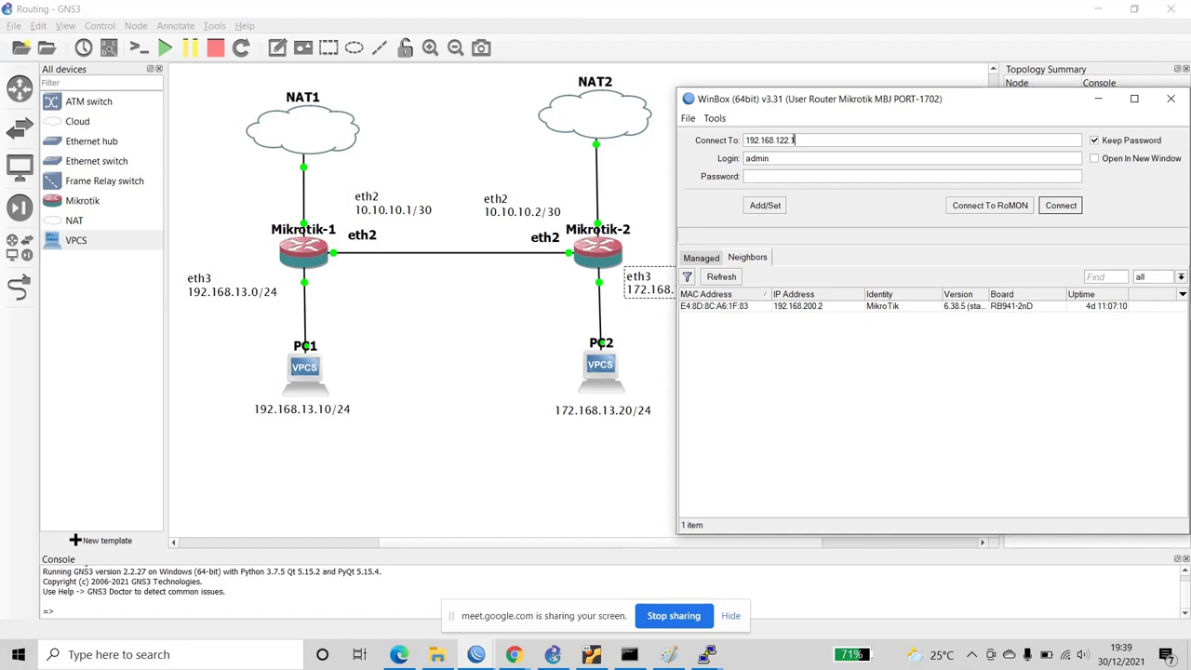
key(Tab)
key(Tab)
key(Return)
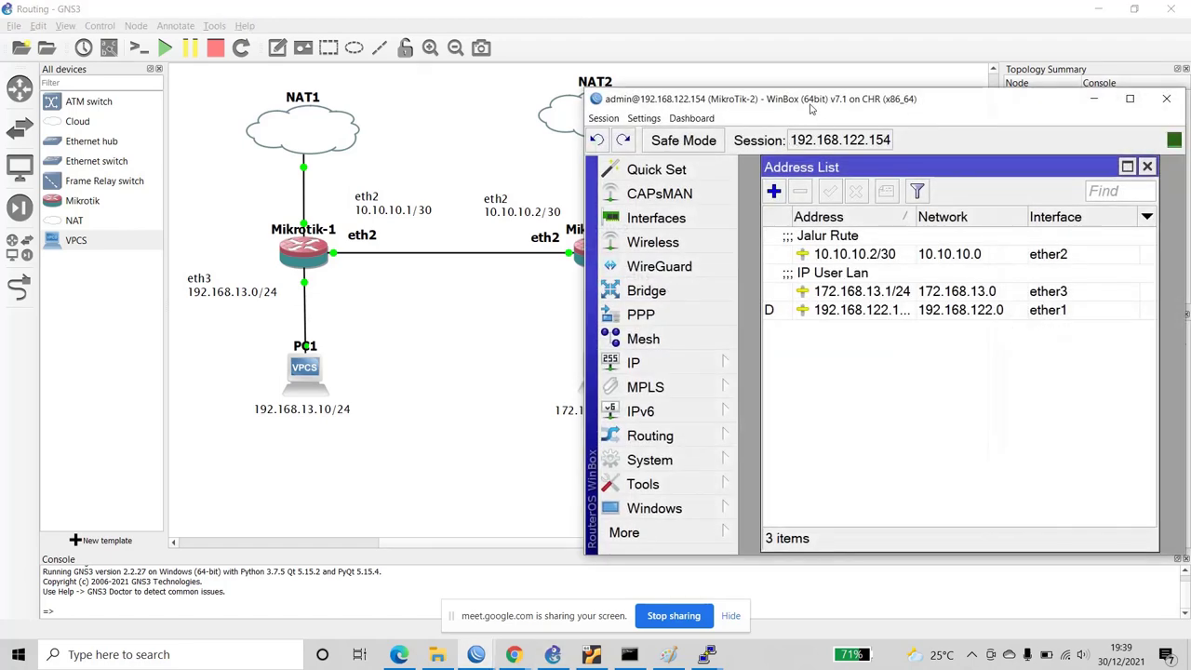
- Open MikroTik-2's IP route list and arrange the enlarged session window so the GNS3 topology can be consulted
drag(815, 104, 446, 104)
click(759, 99)
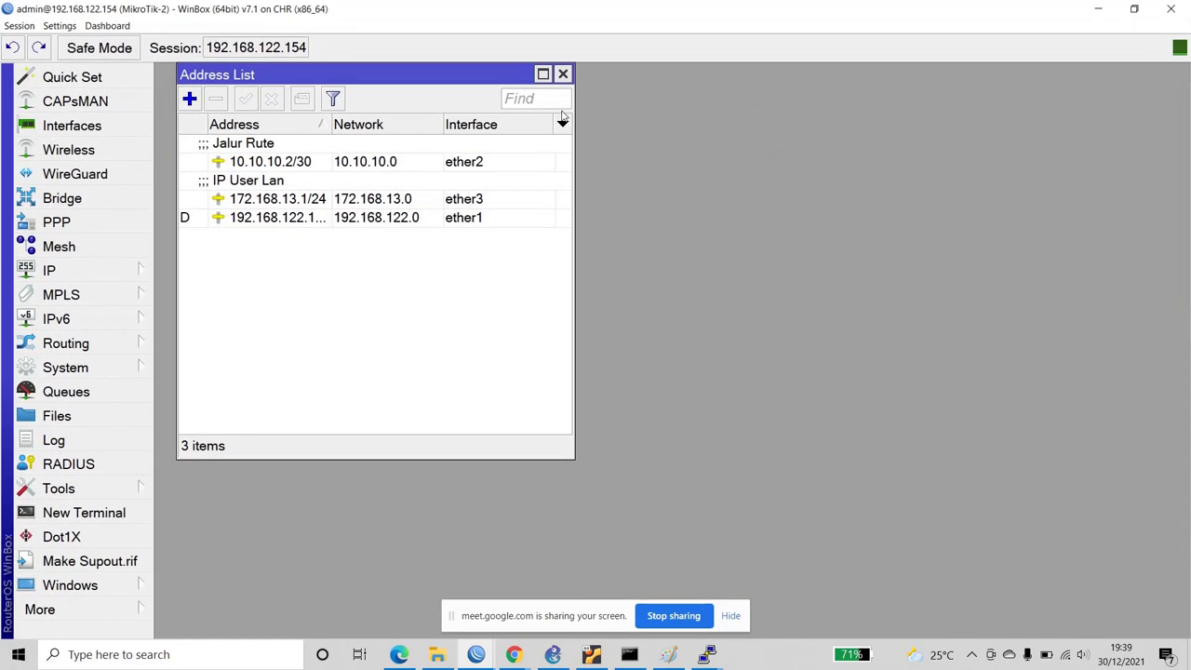
click(79, 274)
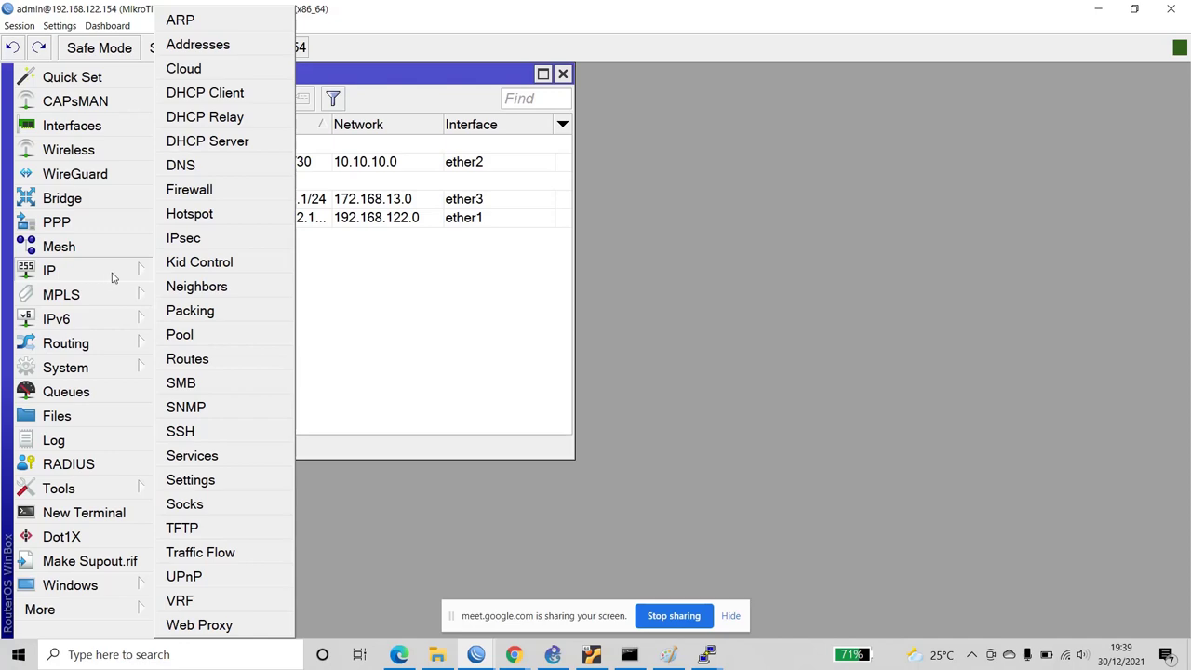
click(227, 360)
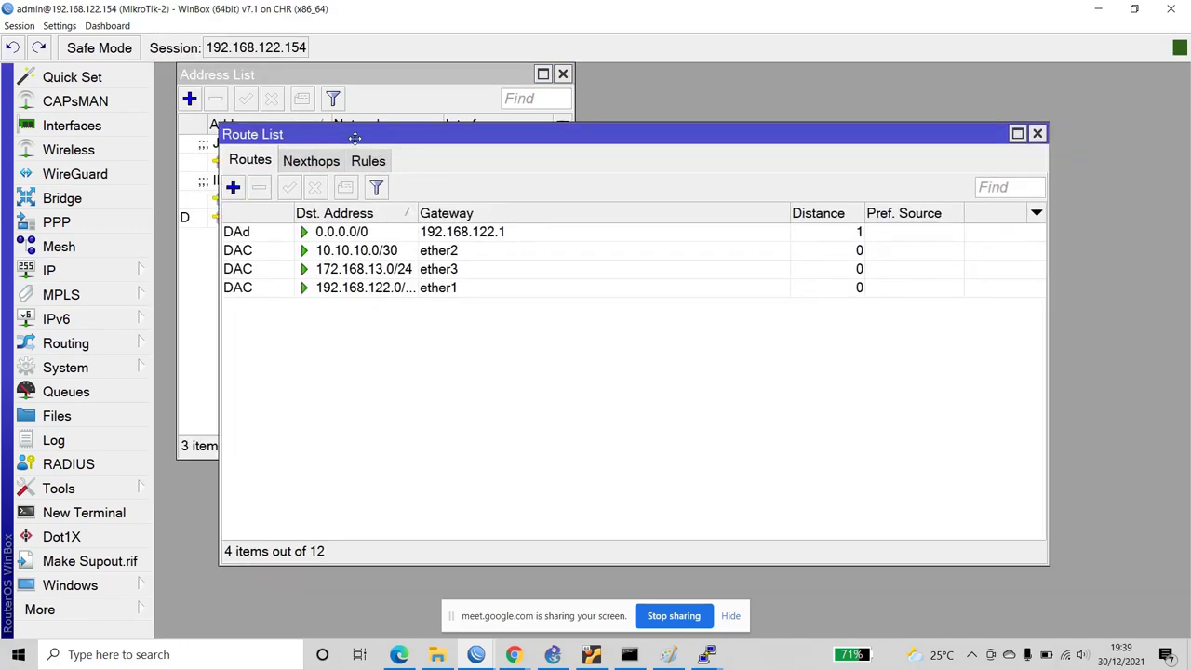
click(1135, 8)
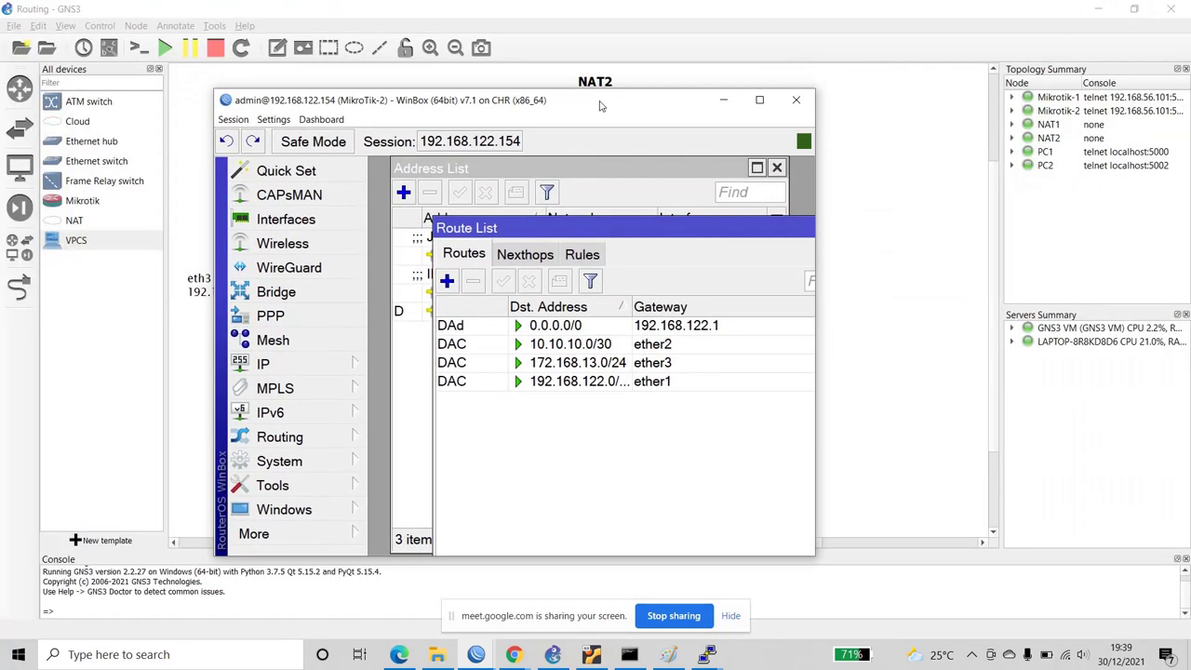
drag(819, 533, 1115, 599)
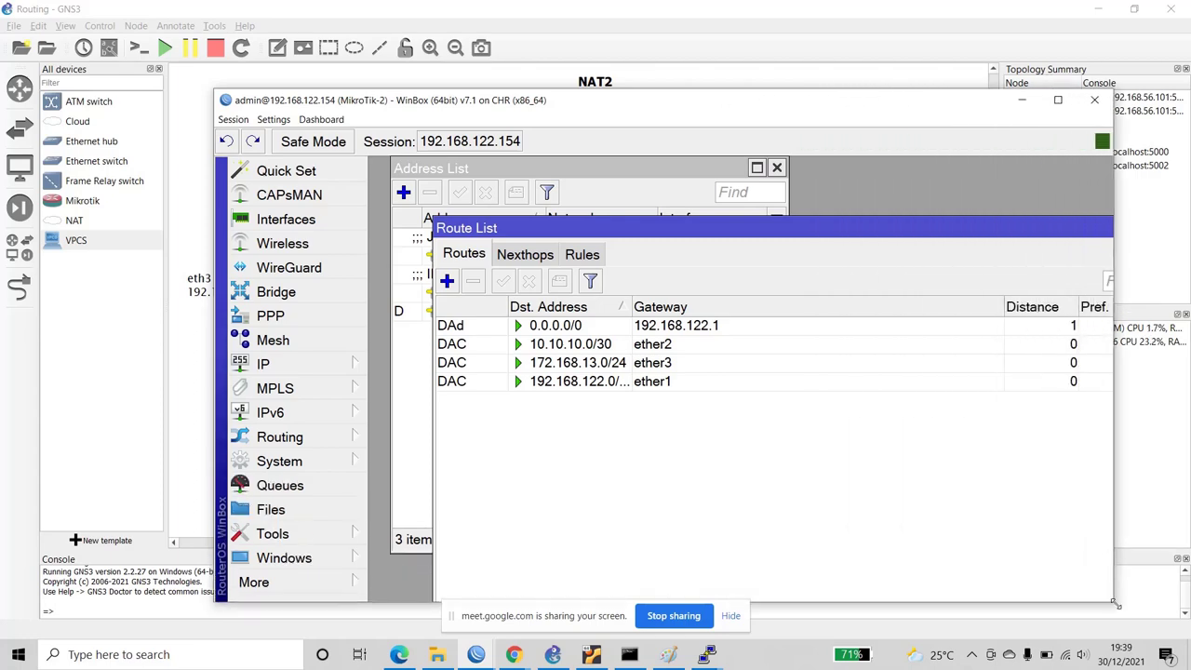
drag(660, 109, 529, 452)
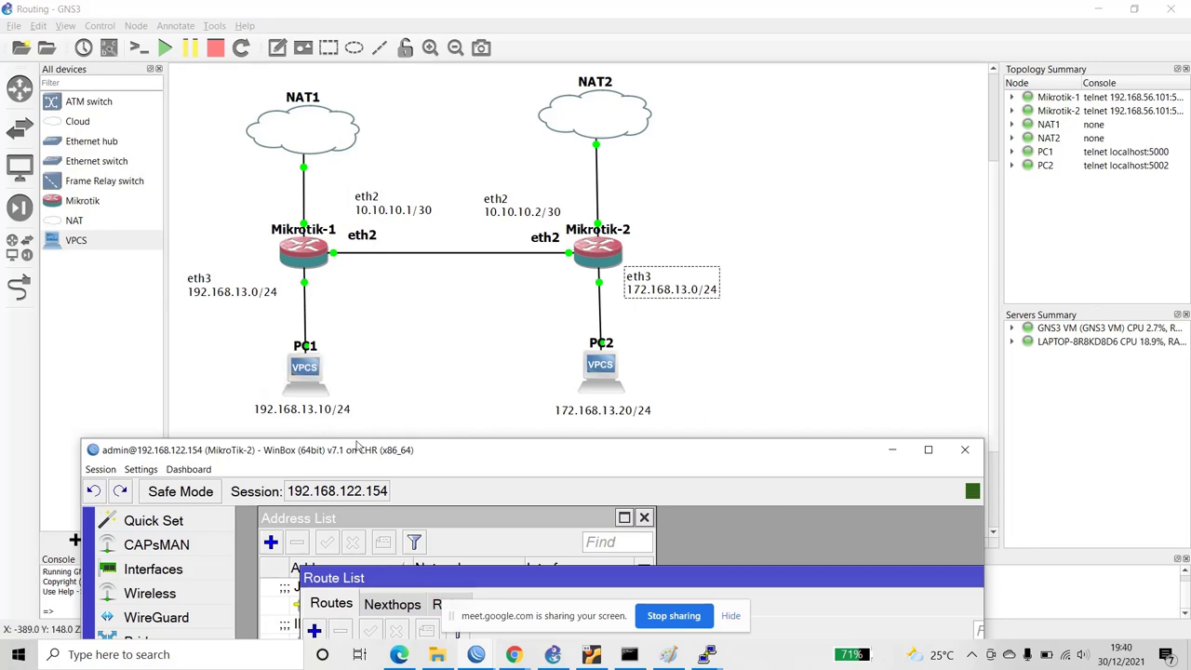
drag(363, 448, 294, 113)
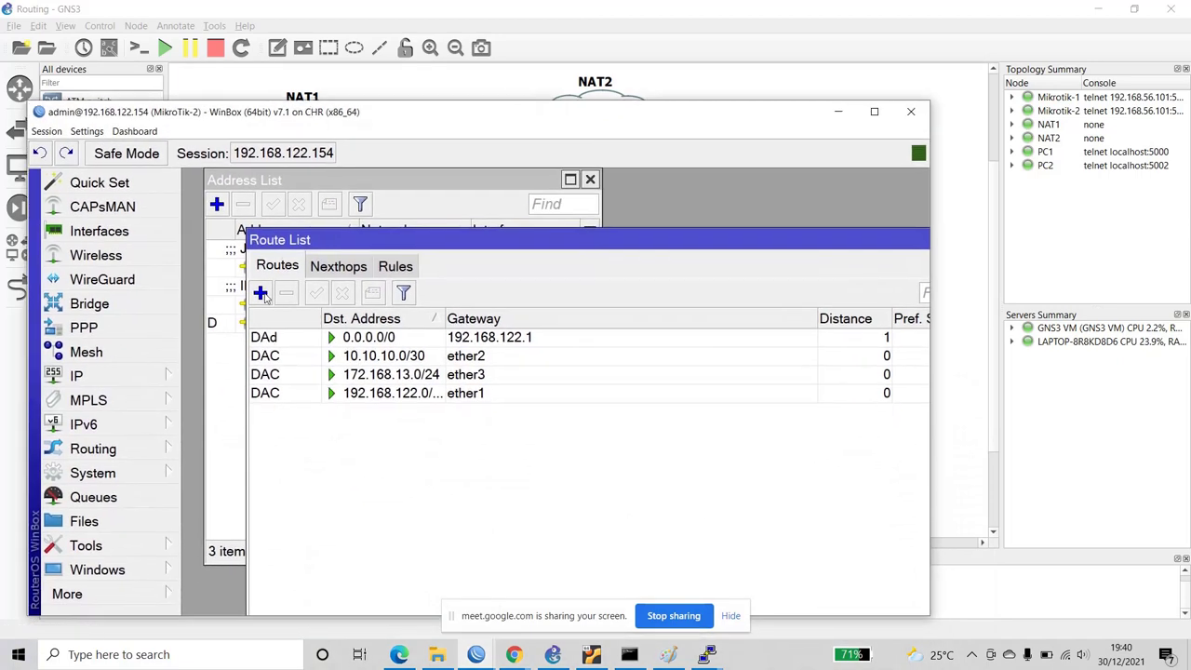
- Start a new route on MikroTik-2 with the destination address 192.168.13.0/24
click(260, 292)
text(1)
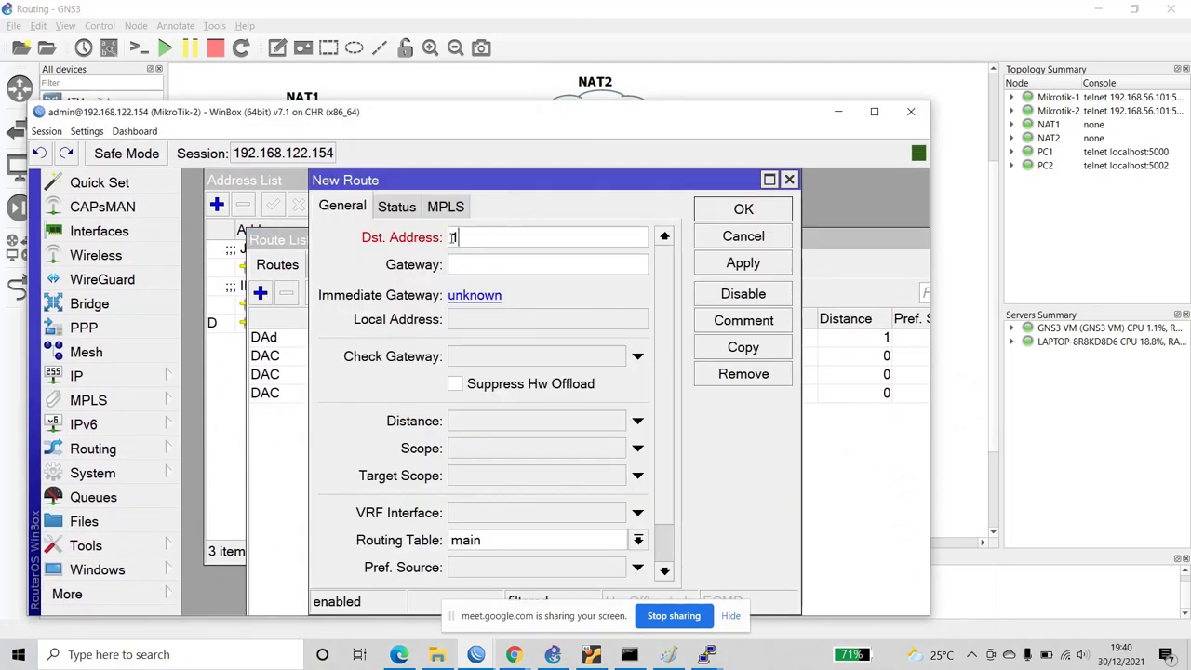
text(72.16.)
key(BackSpace)
text(8)
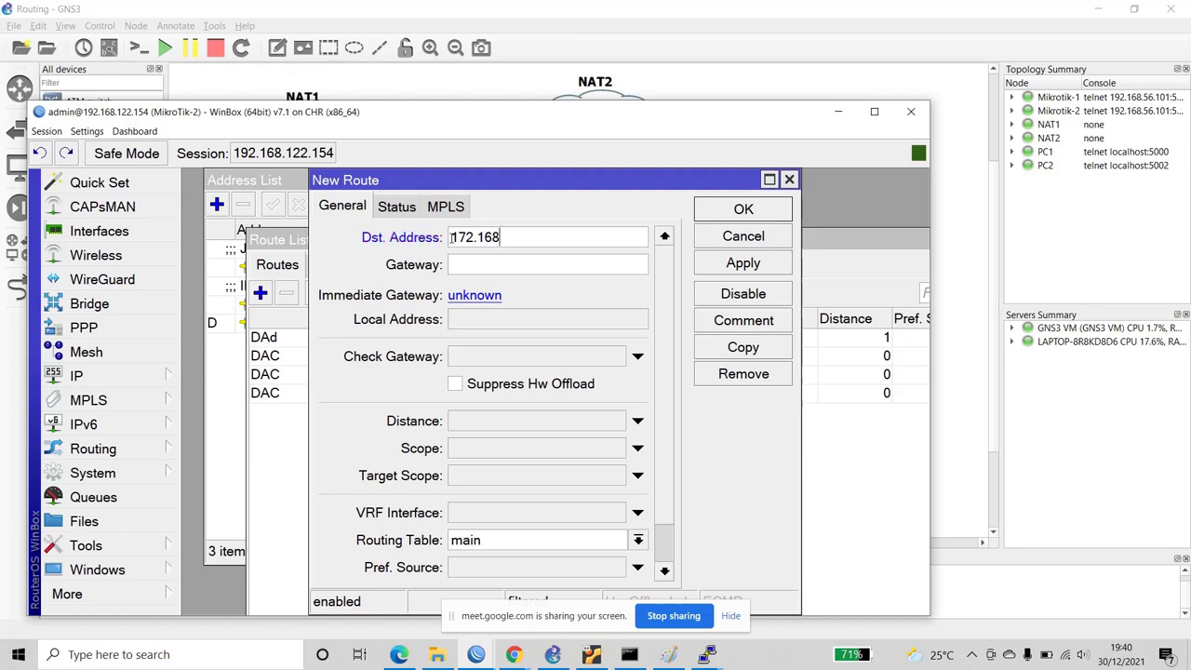
text(.13.0/24)
drag(537, 113, 541, 32)
key(BackSpace)
text(2)
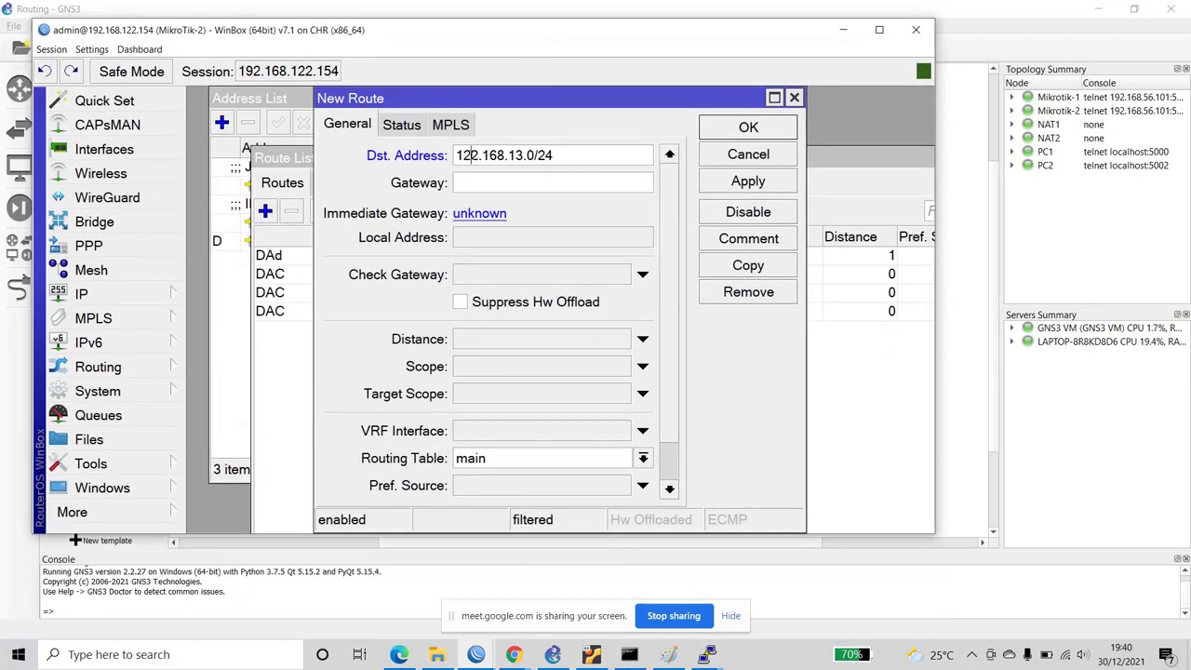
key(BackSpace)
text(9)
- Check the link addresses in the topology, set the new route's gateway to 10.10.10.1, and save the route
click(516, 184)
drag(498, 43, 536, 451)
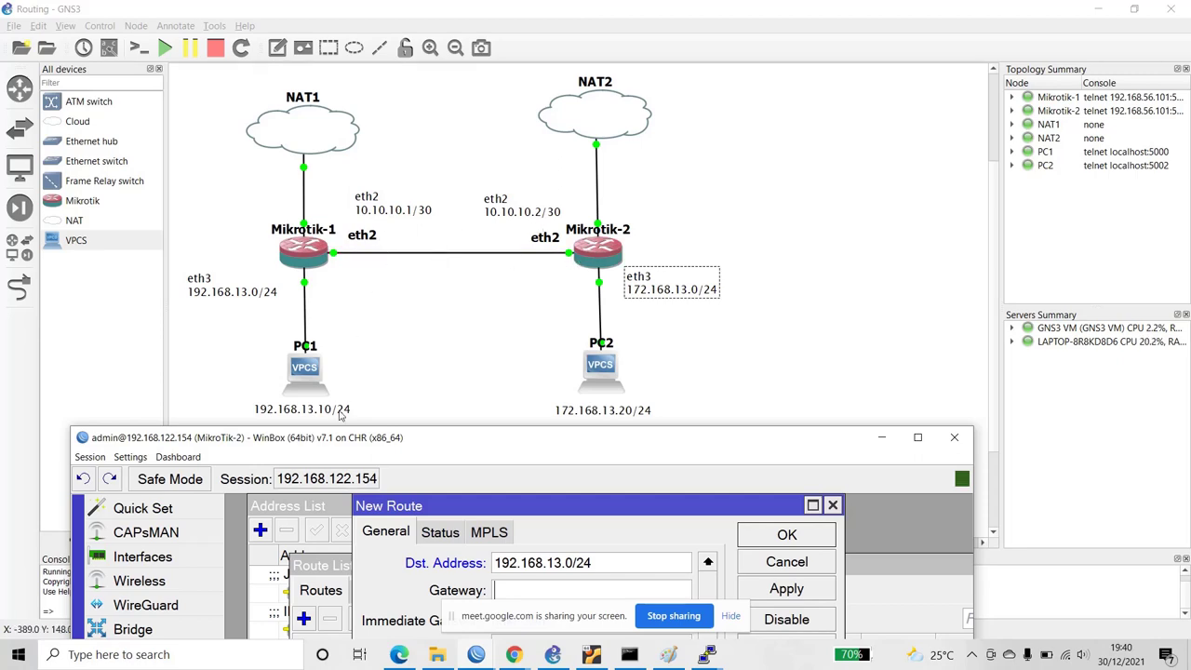
drag(346, 439, 326, 129)
click(479, 286)
text(10.10.10.1)
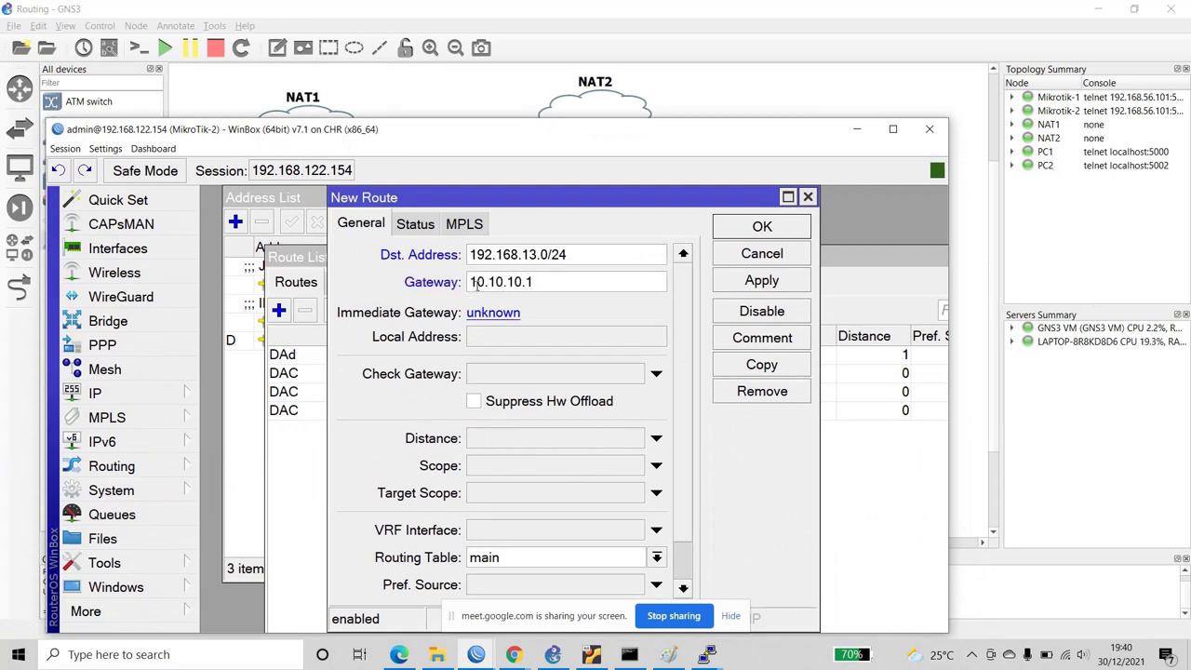
click(762, 280)
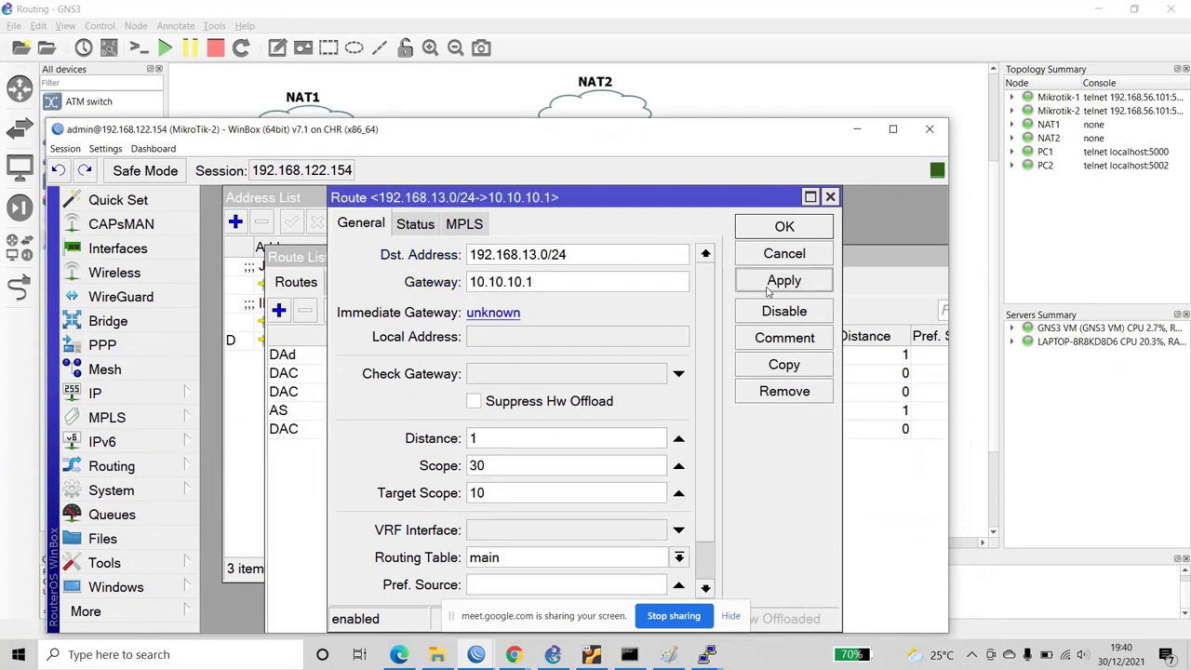
click(779, 234)
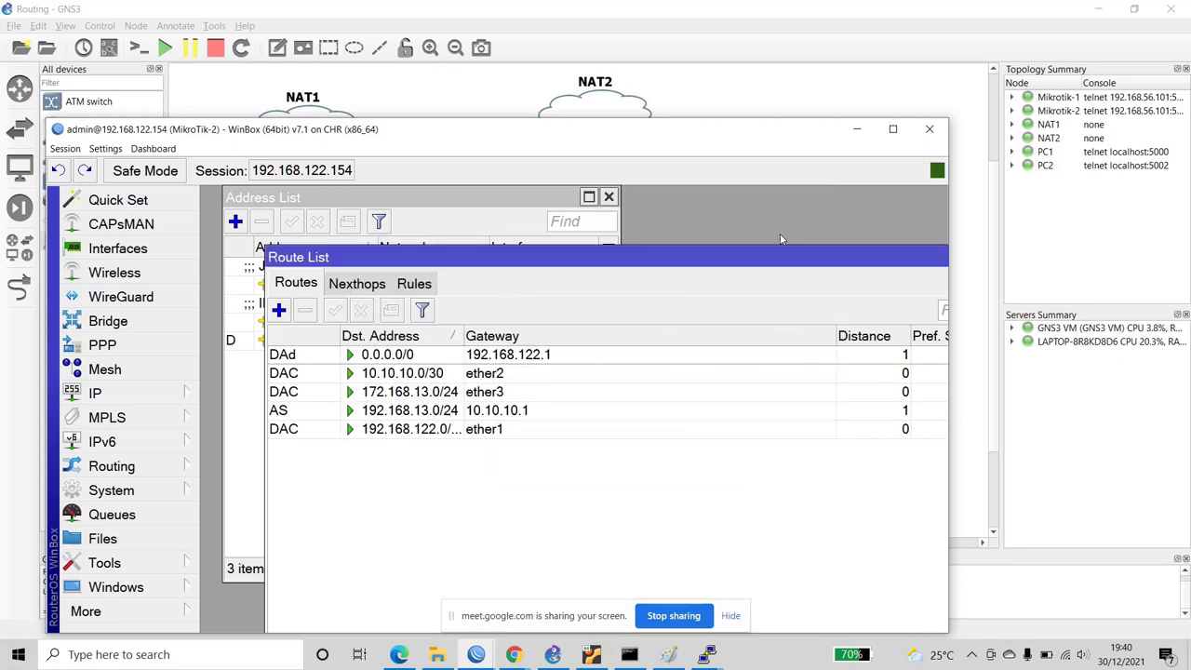
- Add the comment "Routing to Mikrotik 1" to MikroTik-2's 192.168.13.0/24 route
click(403, 414)
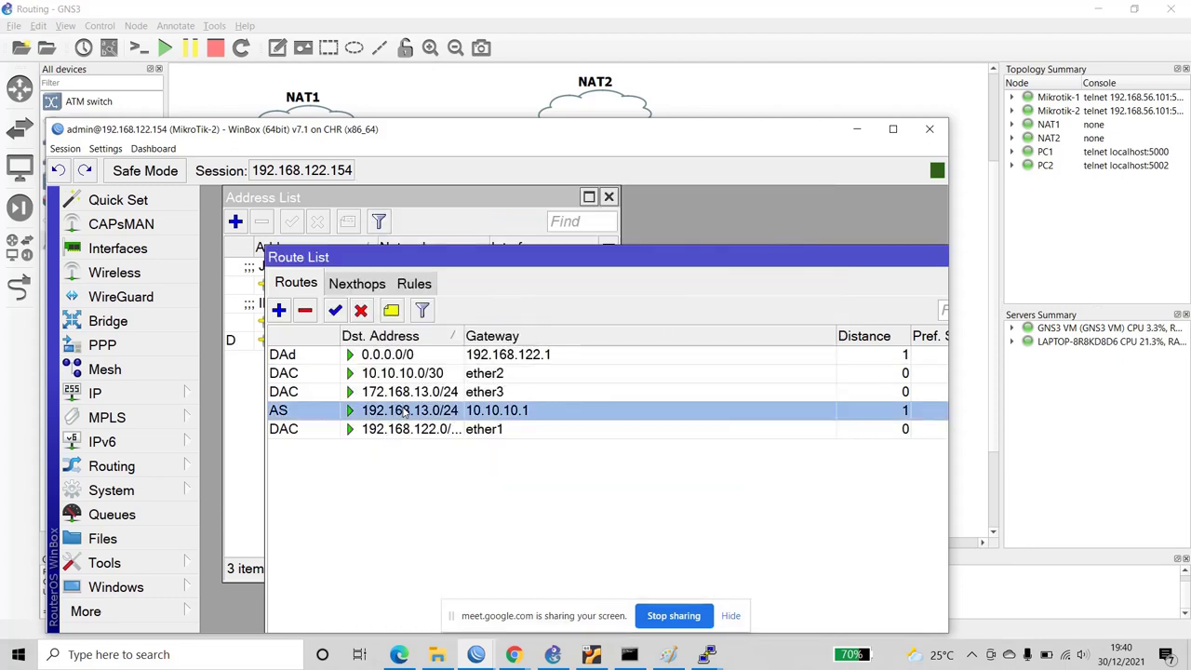
click(392, 311)
text(Routing to)
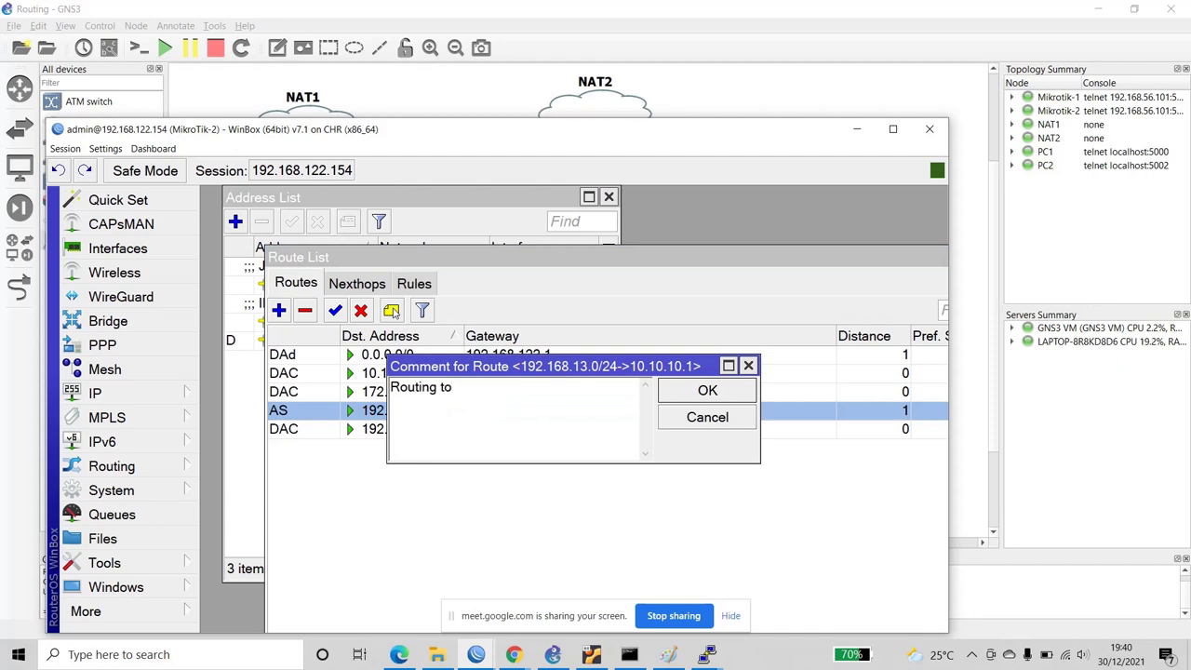
text( Mikrotik 1)
key(Return)
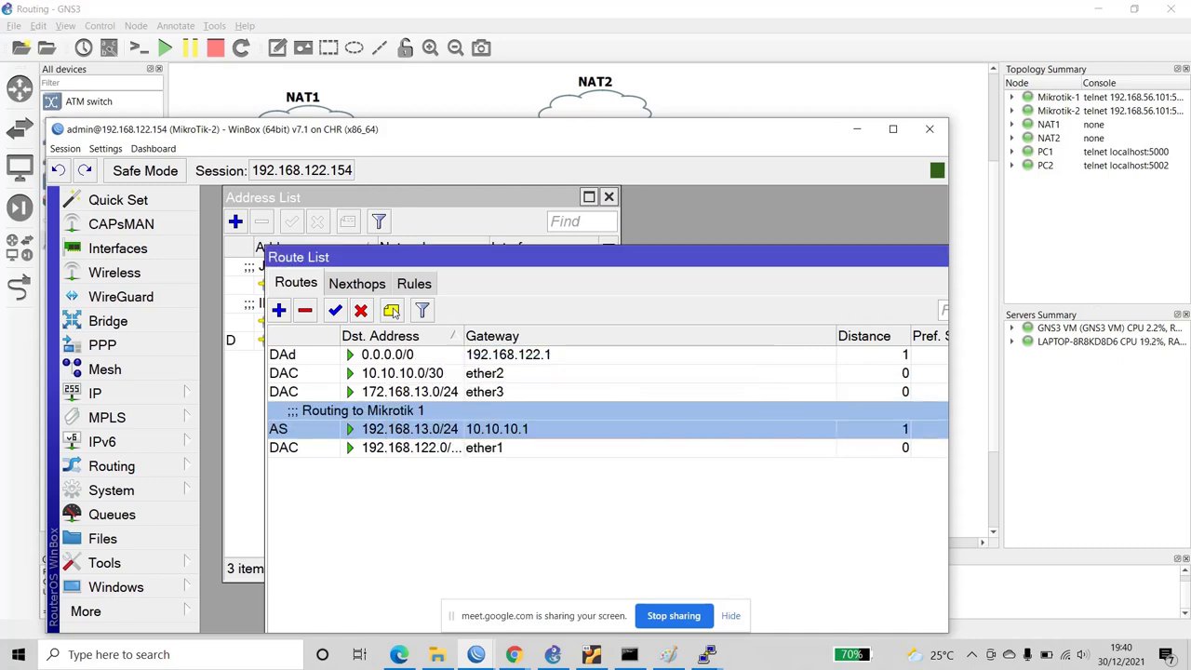
- Minimize the MikroTik-2 session, open PC1's console, and ping PC2 at 172.168.13.20 with the topology kept in view
drag(371, 138, 437, 79)
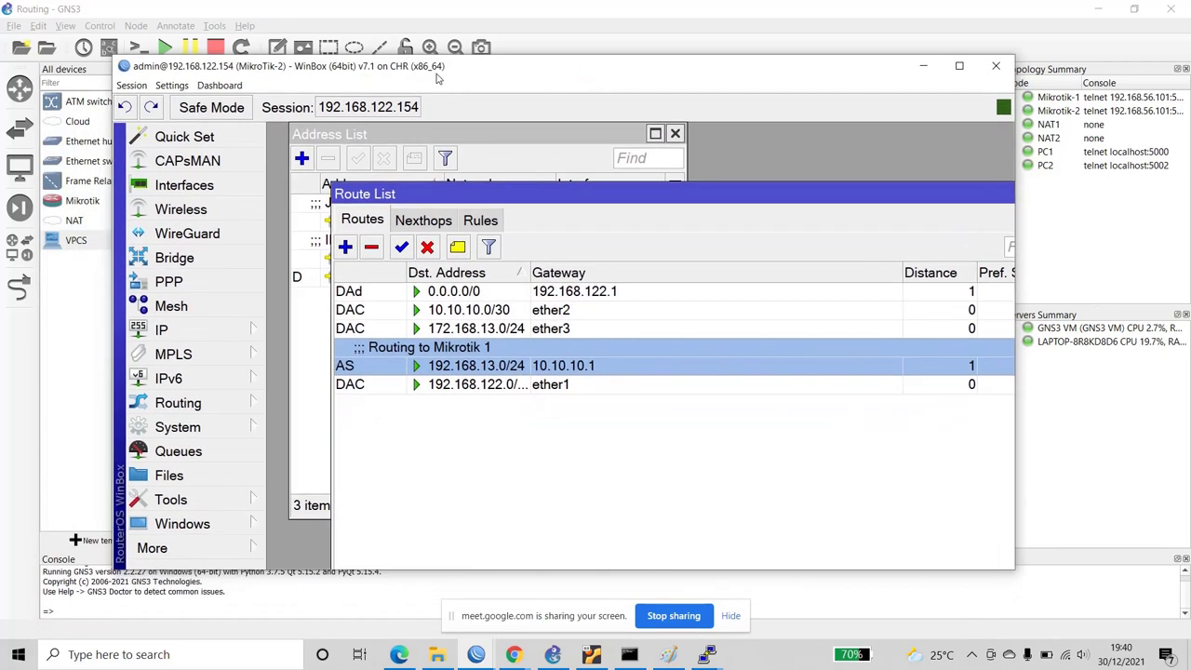
click(912, 67)
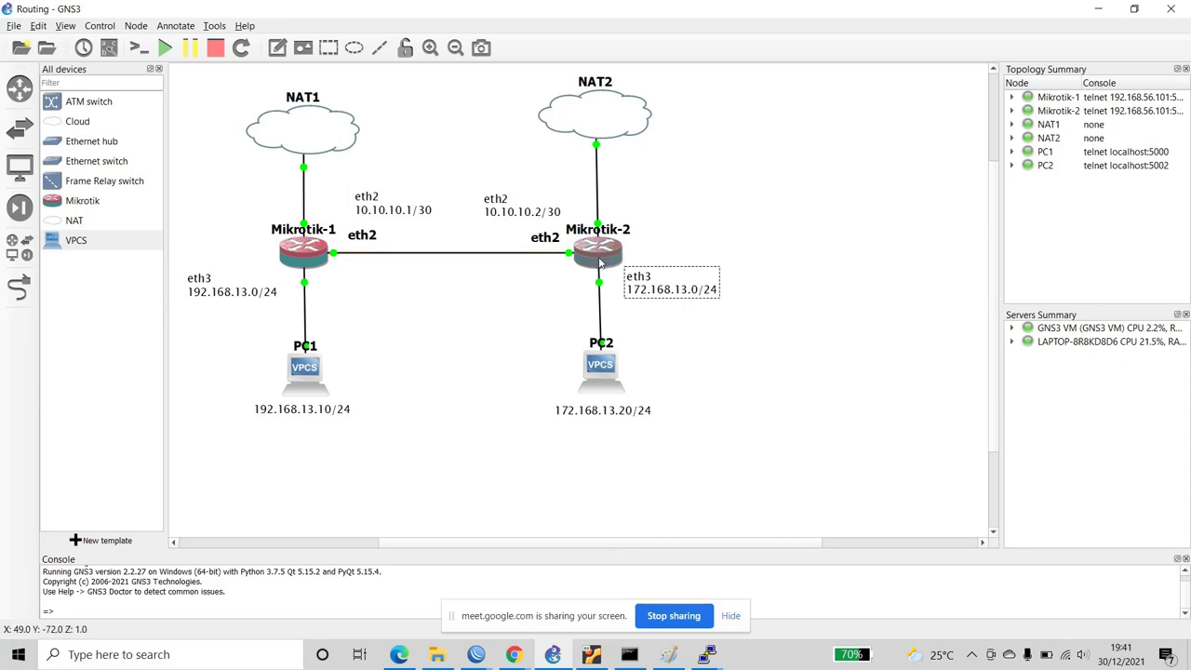
click(296, 378)
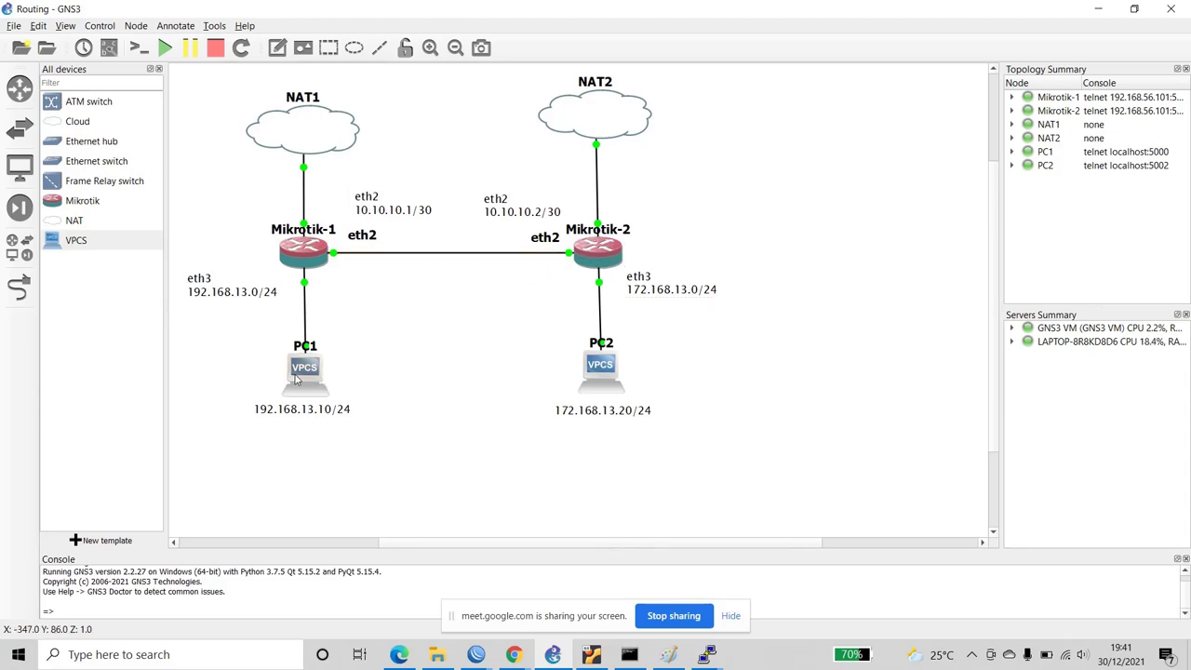
double_click(296, 379)
key(Up)
key(Return)
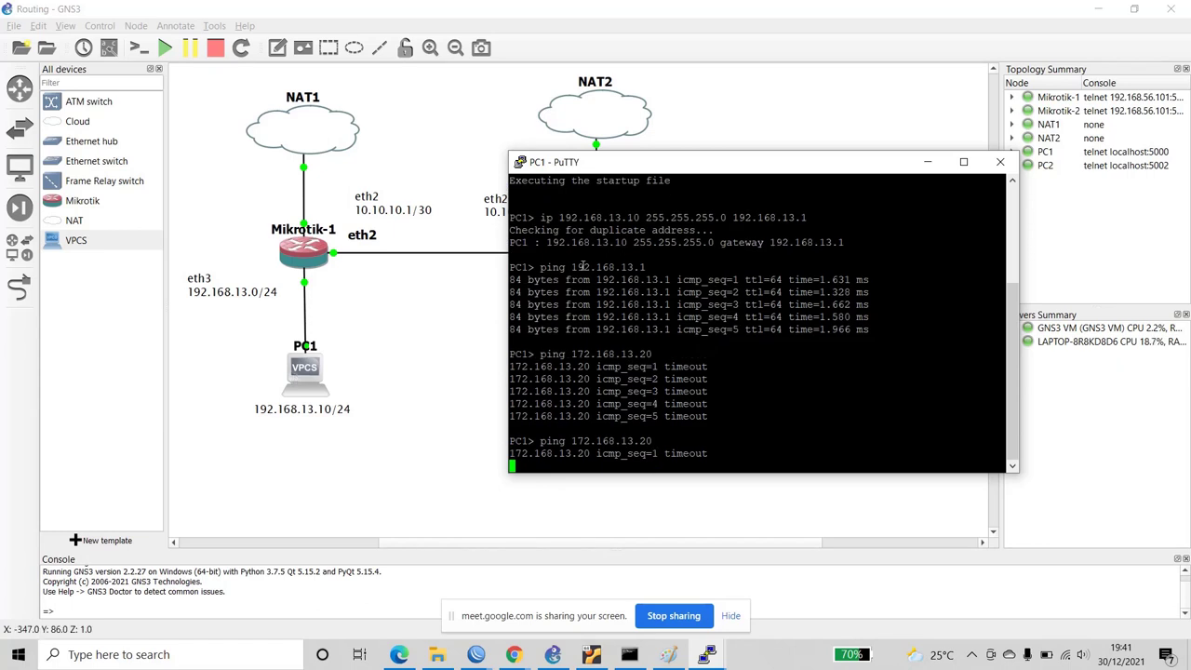
drag(641, 170, 803, 133)
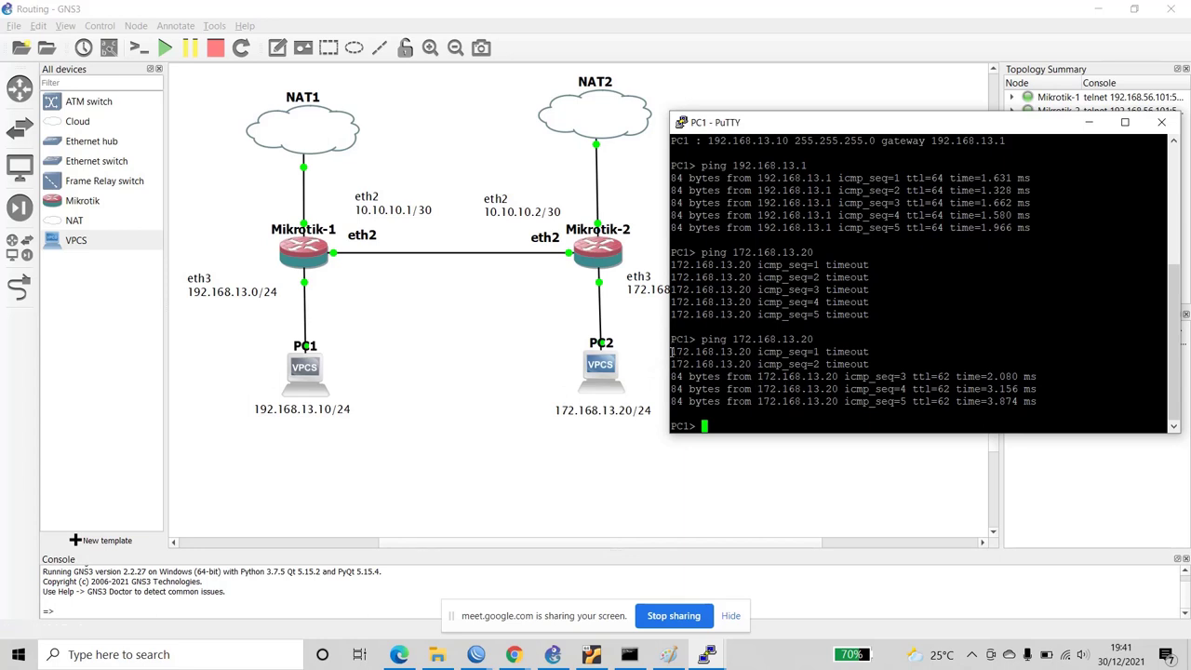
- Examine the first lines of the ping output and repeat the ping from PC1 to 172.168.13.20
drag(671, 352, 878, 363)
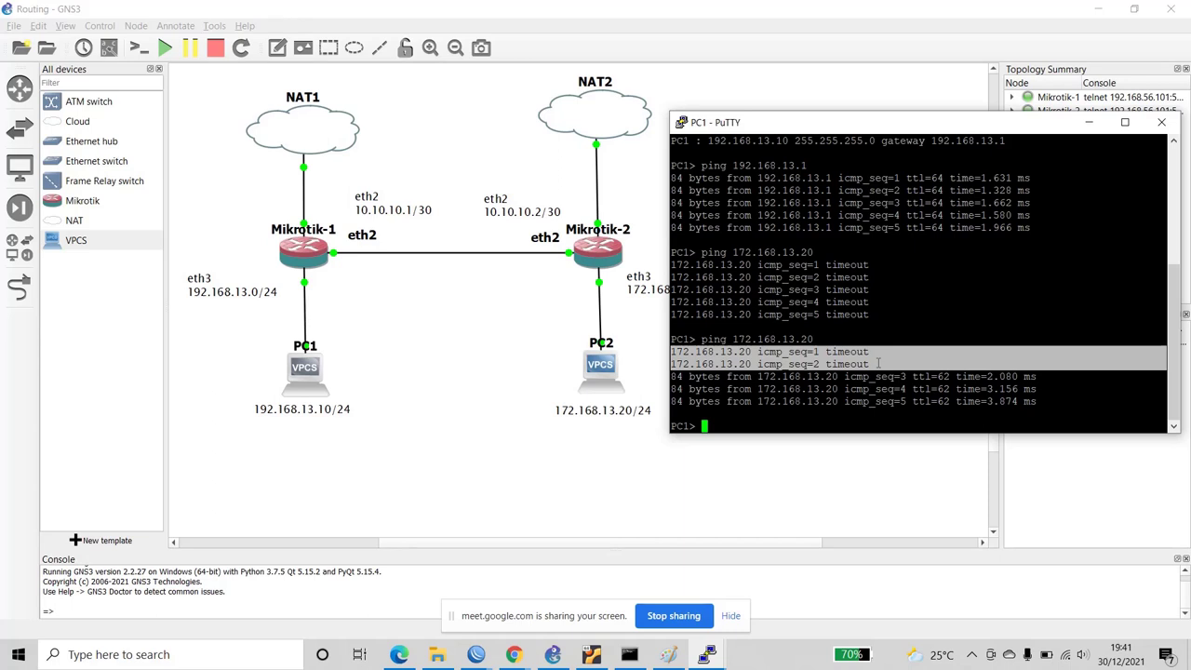
key(Up)
key(Return)
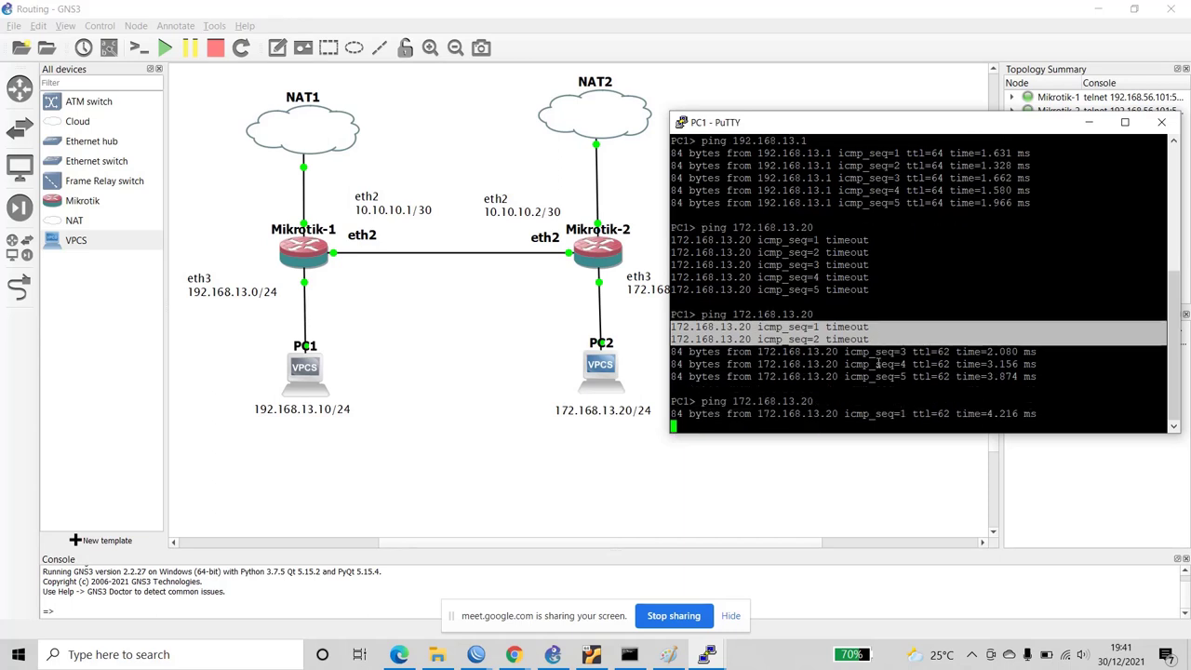
click(902, 361)
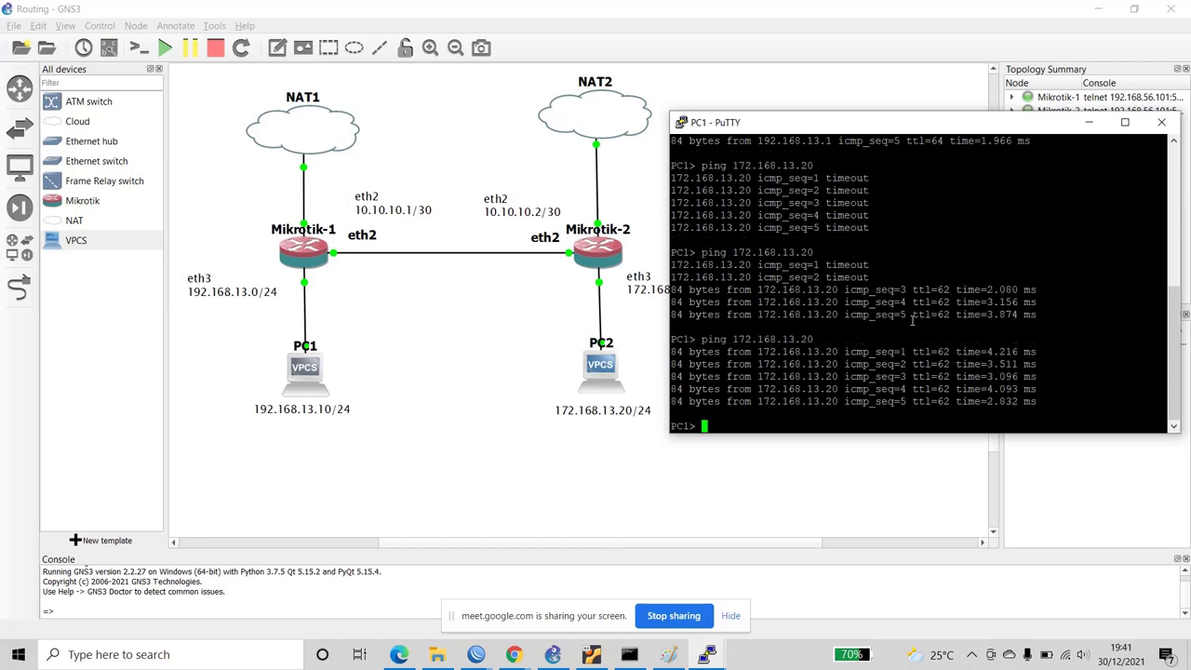
- List the available commands in PC1's console and look through the help output
text(?)
key(Return)
scroll(913, 323, up, 10)
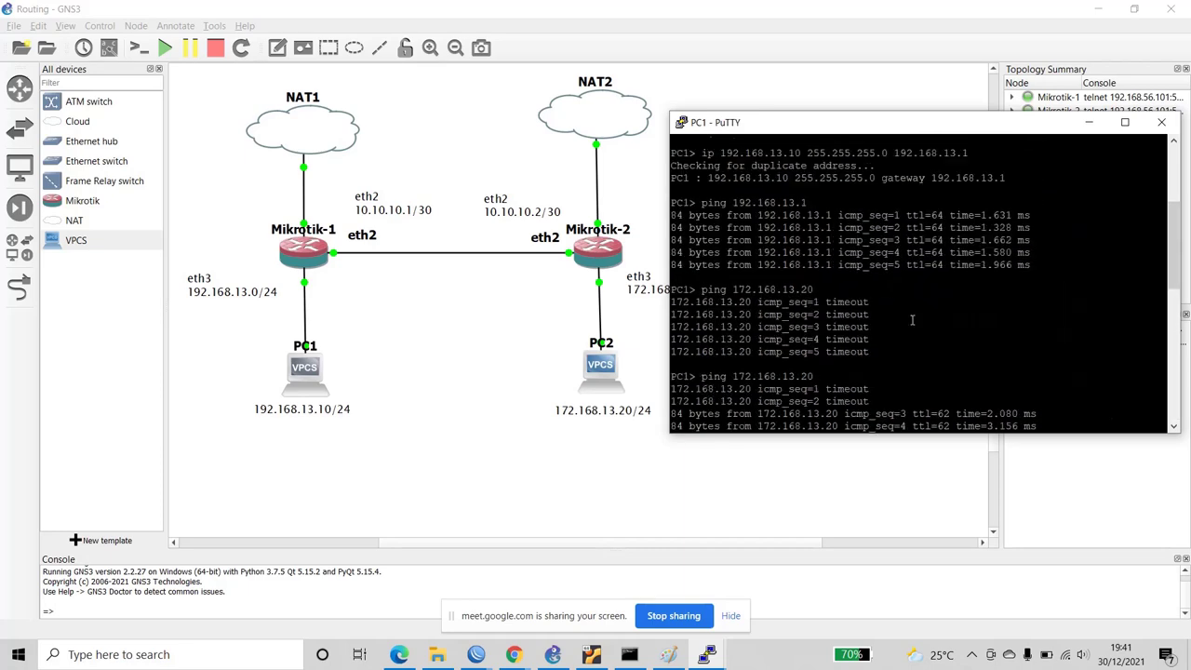
scroll(913, 323, down, 10)
- Trace the network path from PC1 to PC2 at 172.168.13.20, consulting the topology for the destination address
text(trace)
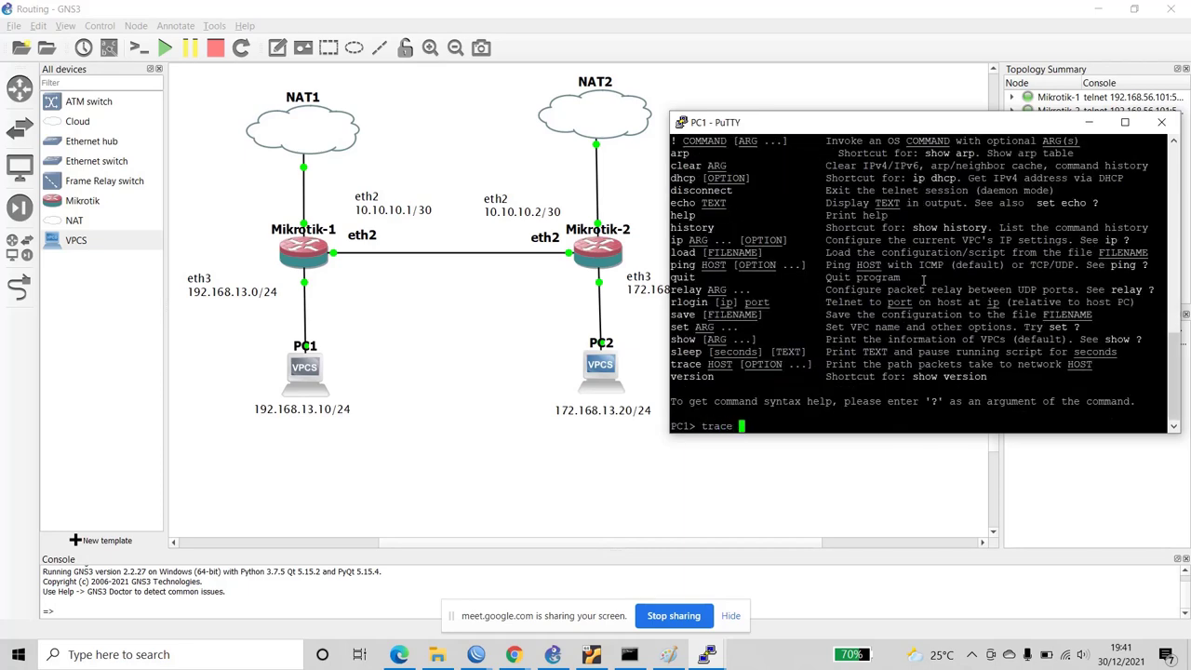
click(1089, 122)
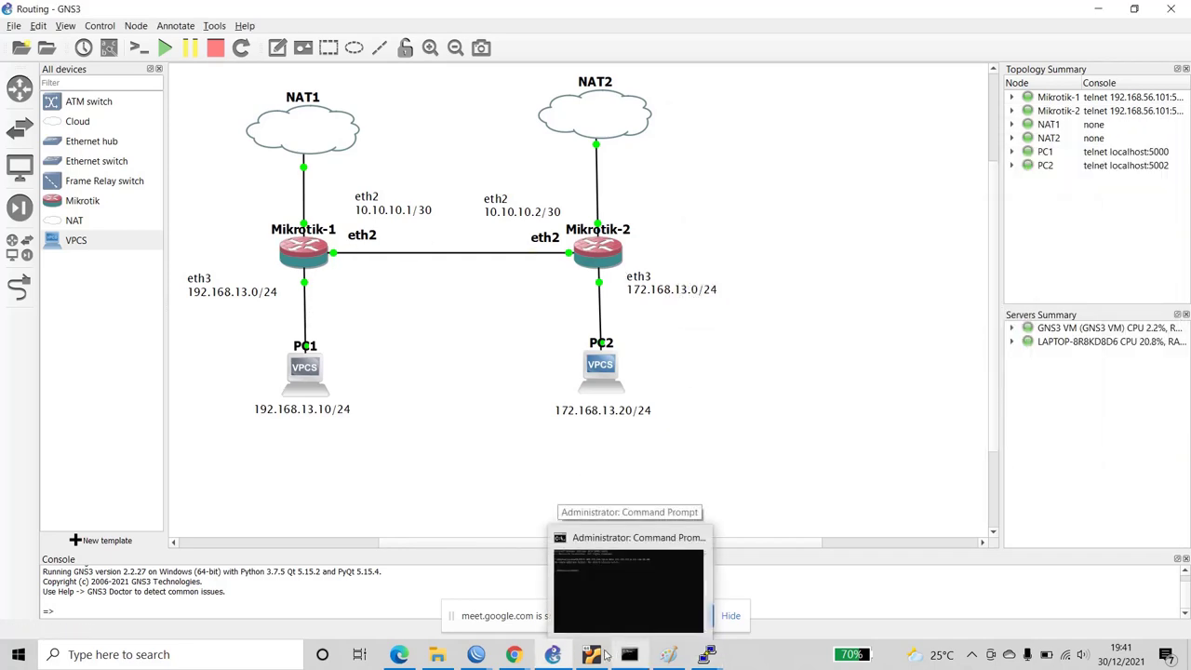
mouse_move(598, 656)
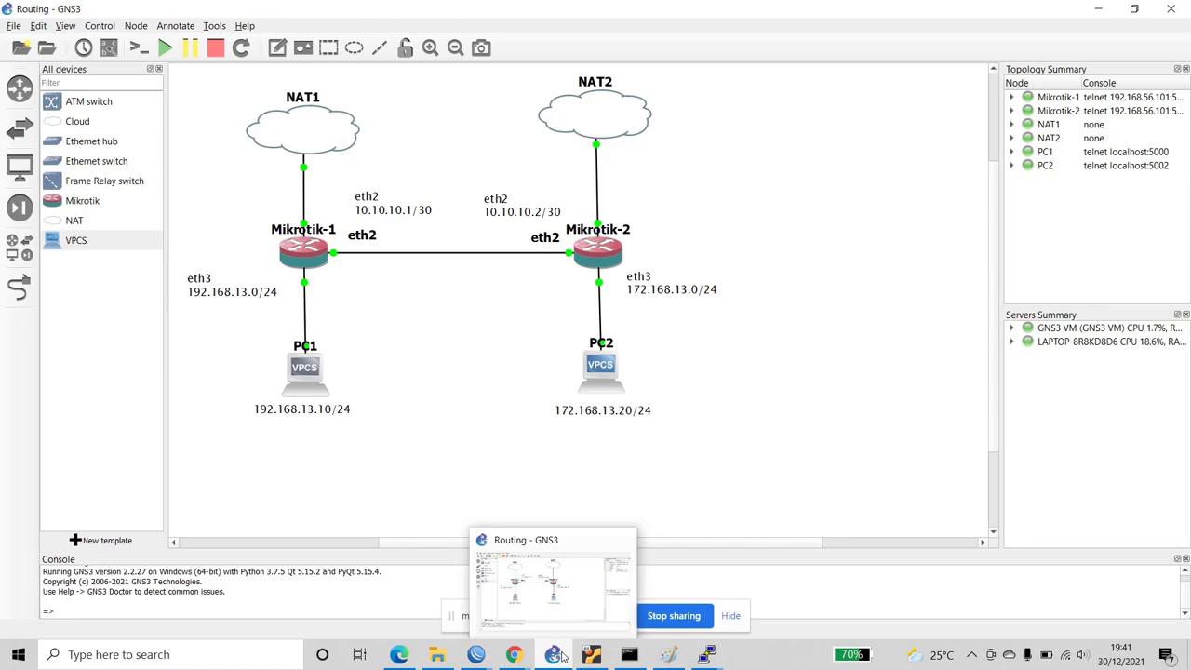
mouse_move(708, 656)
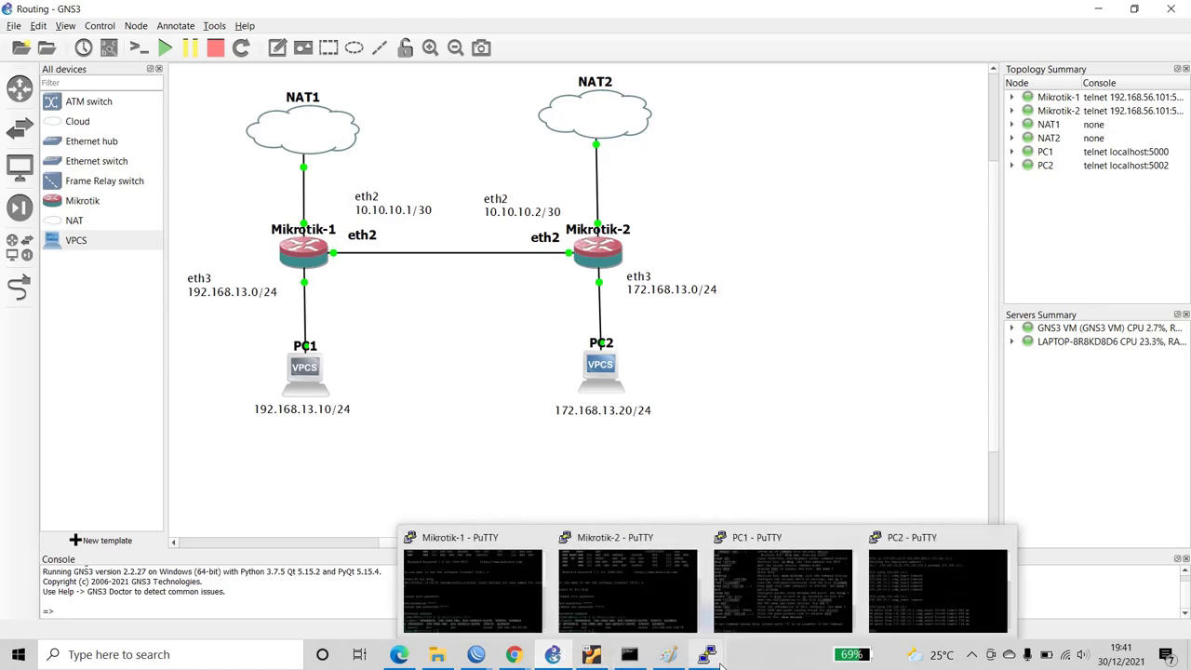
mouse_move(879, 610)
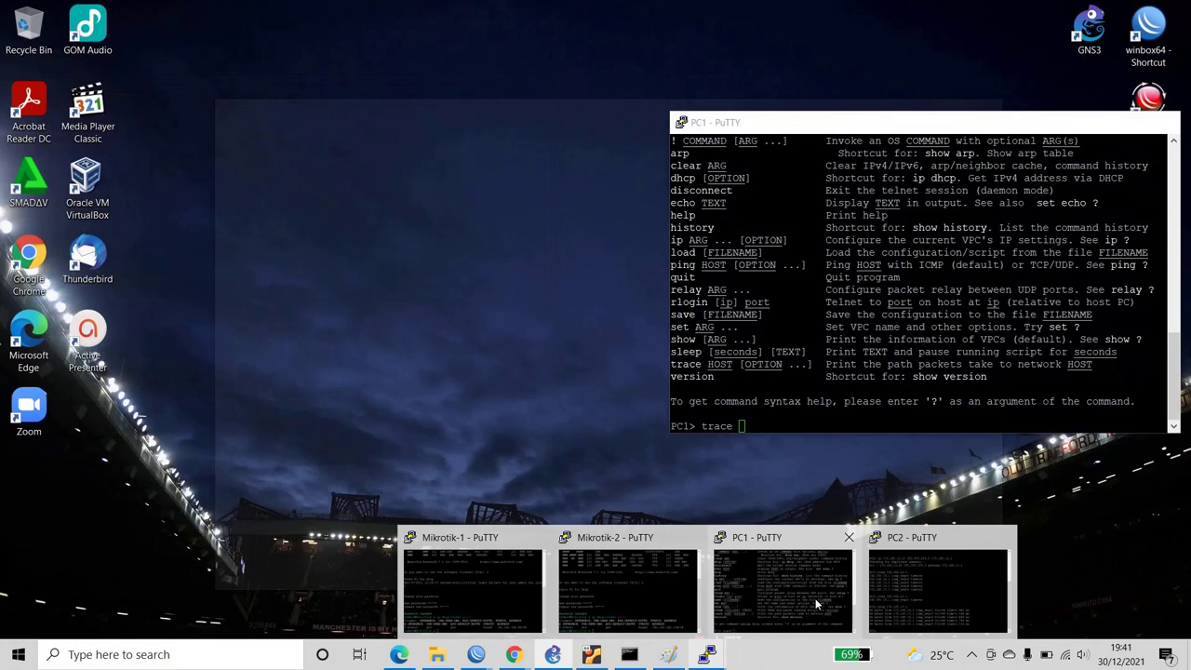
click(817, 597)
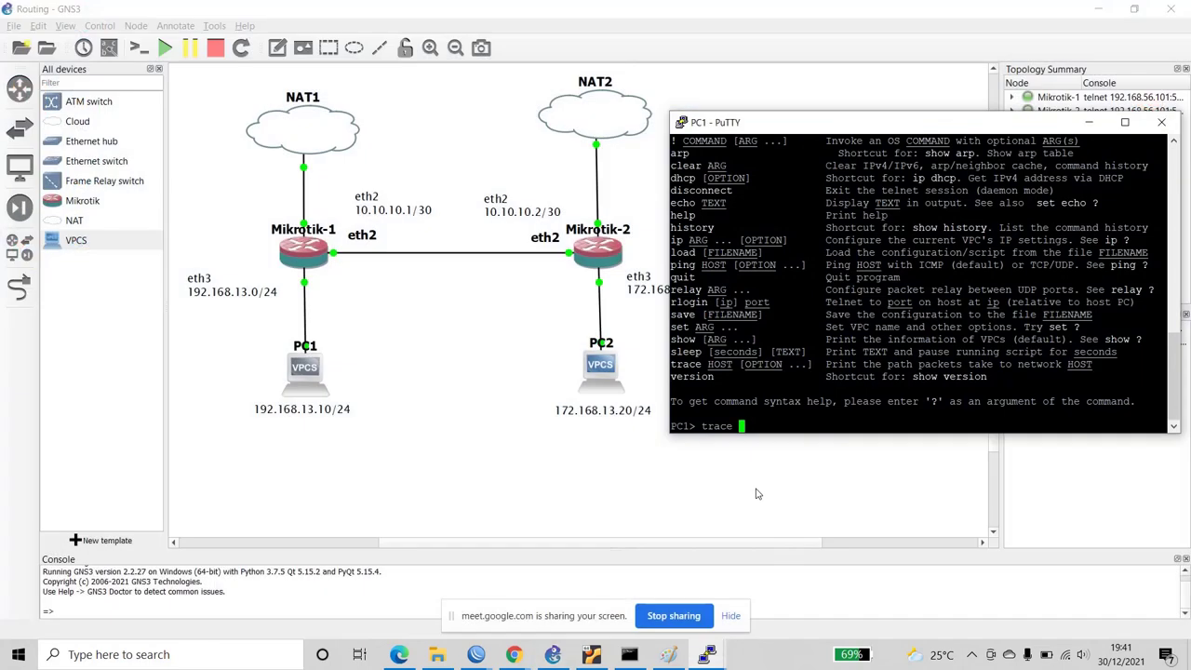
text(172.168.13.20)
key(Return)
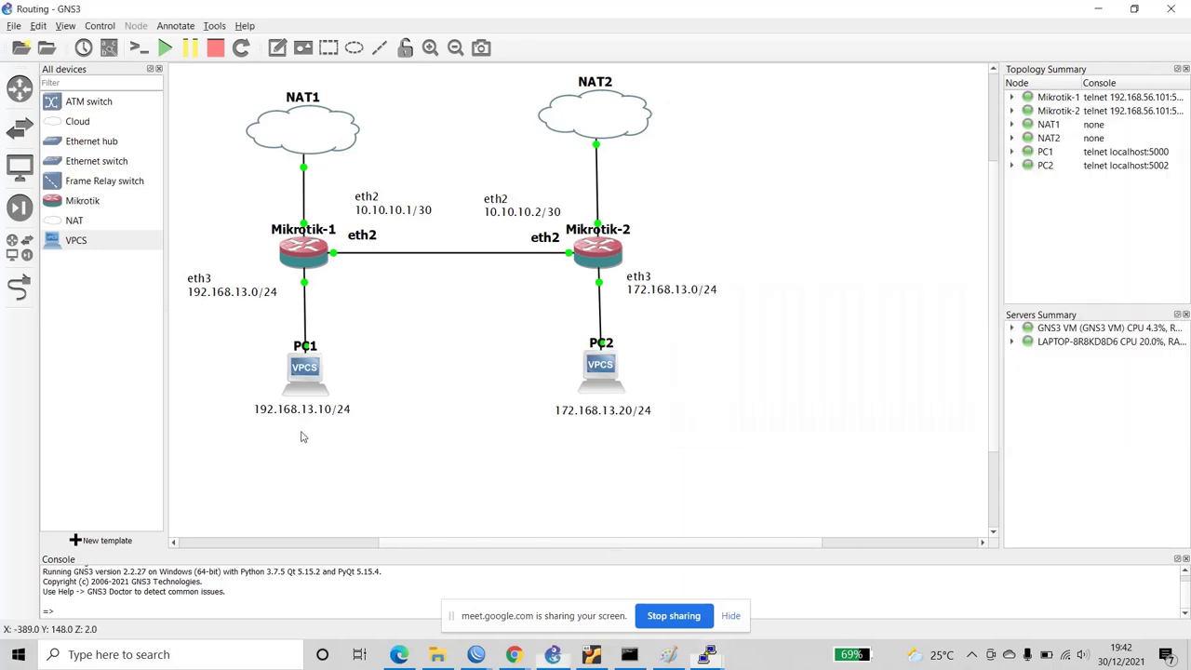
- Review PC1 and PC2 with their addresses in the topology, and bring PC1's console back to examine the trace hops
click(302, 434)
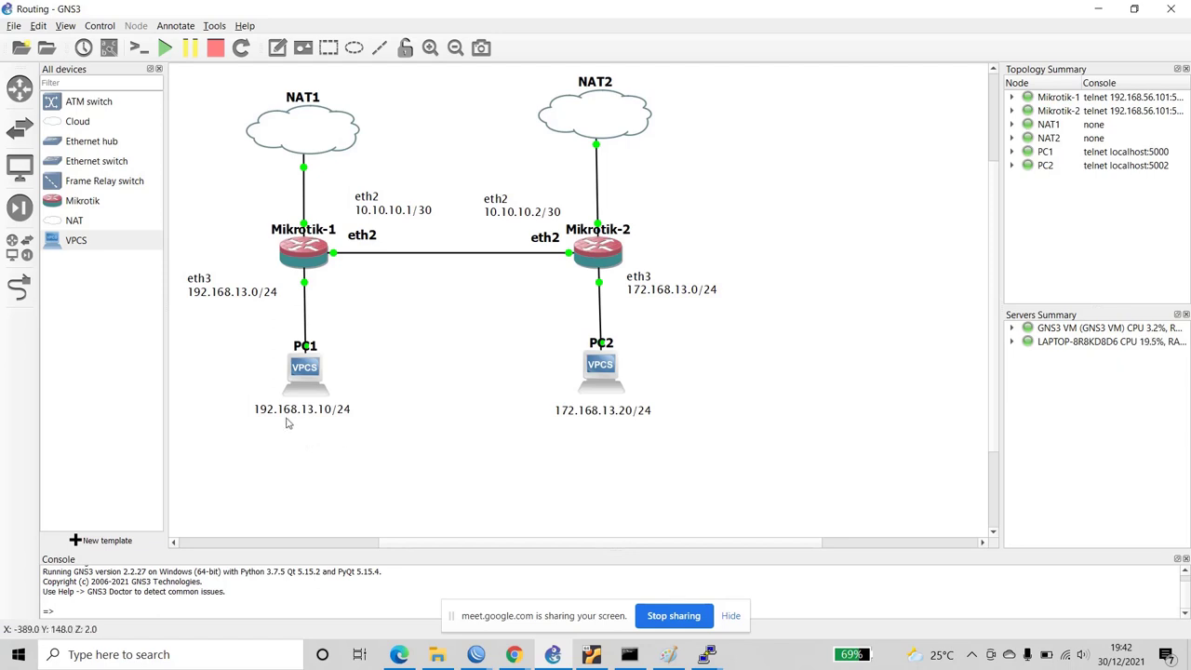
drag(251, 339, 416, 433)
drag(519, 346, 741, 450)
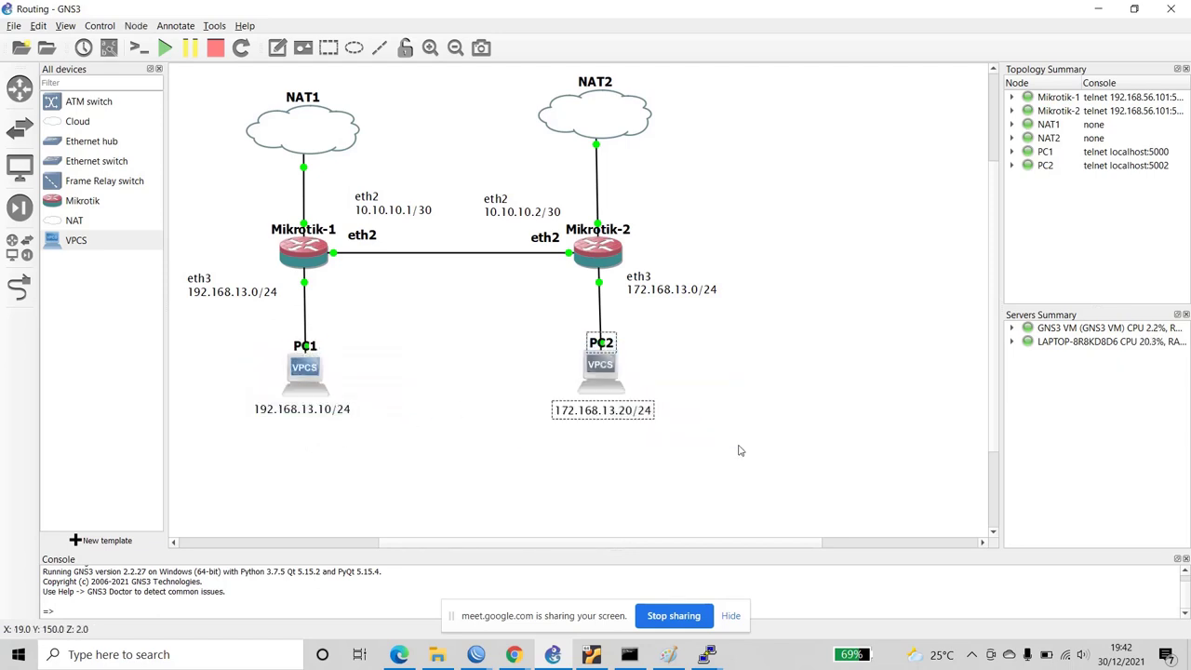
double_click(314, 369)
drag(730, 129, 599, 136)
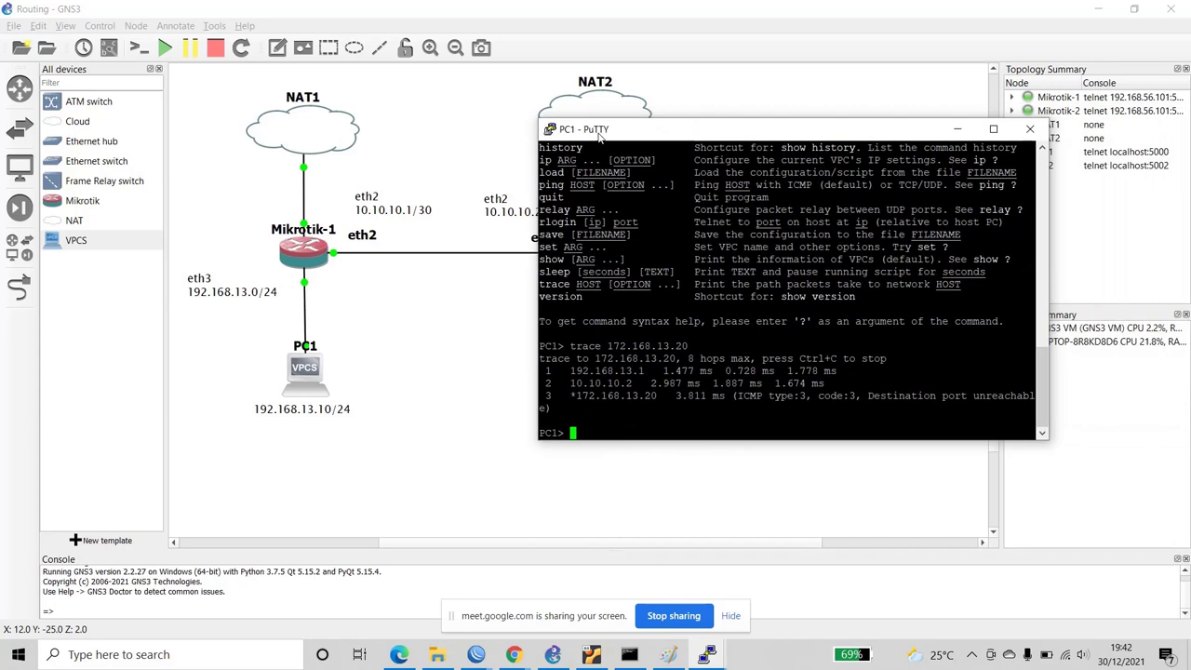